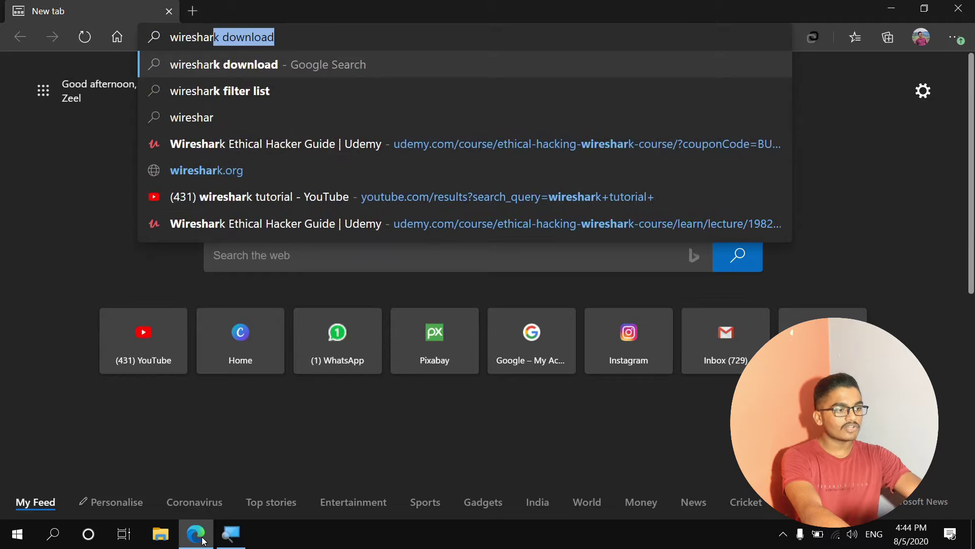
# - Search the web for "wireshark download" and open the official Wireshark download page
pyautogui.press('Return')
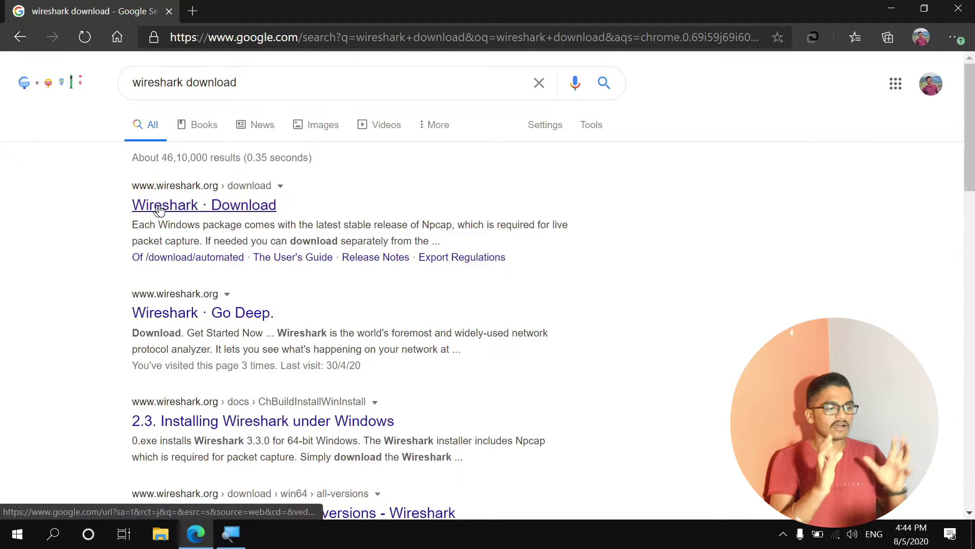
pyautogui.click(159, 206)
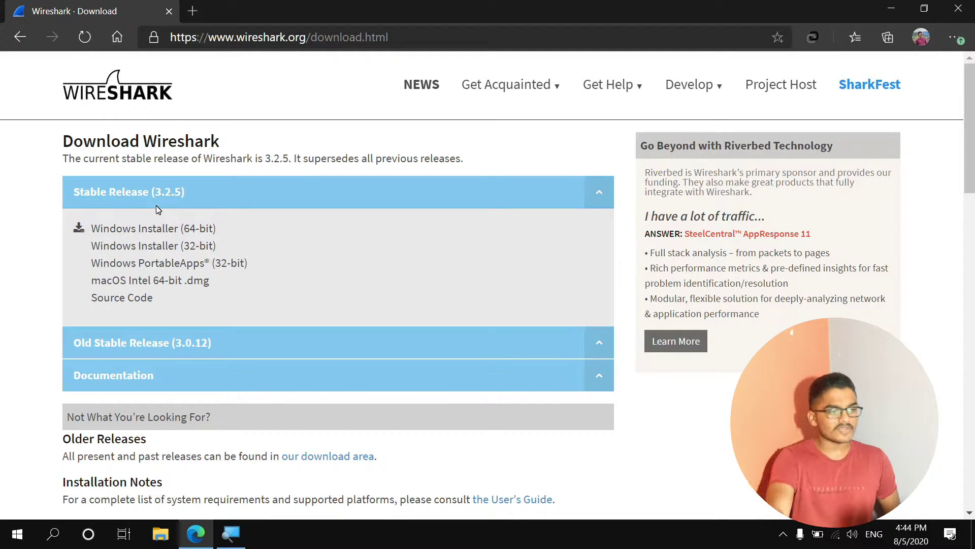
# - Open the Wireshark home page, read the About section with its feature list, and close the browser
pyautogui.click(136, 111)
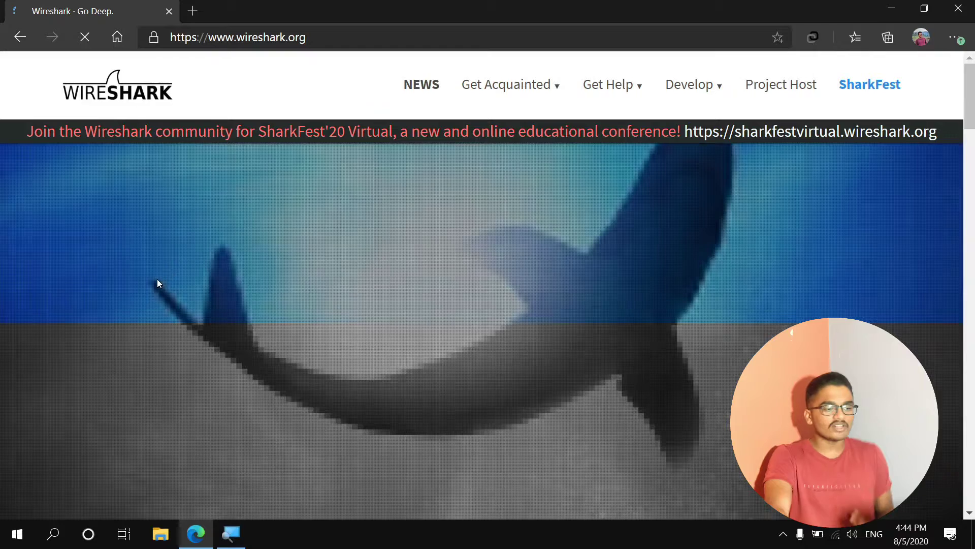
pyautogui.scroll(-1, 158, 285)
pyautogui.scroll(-2, 157, 283)
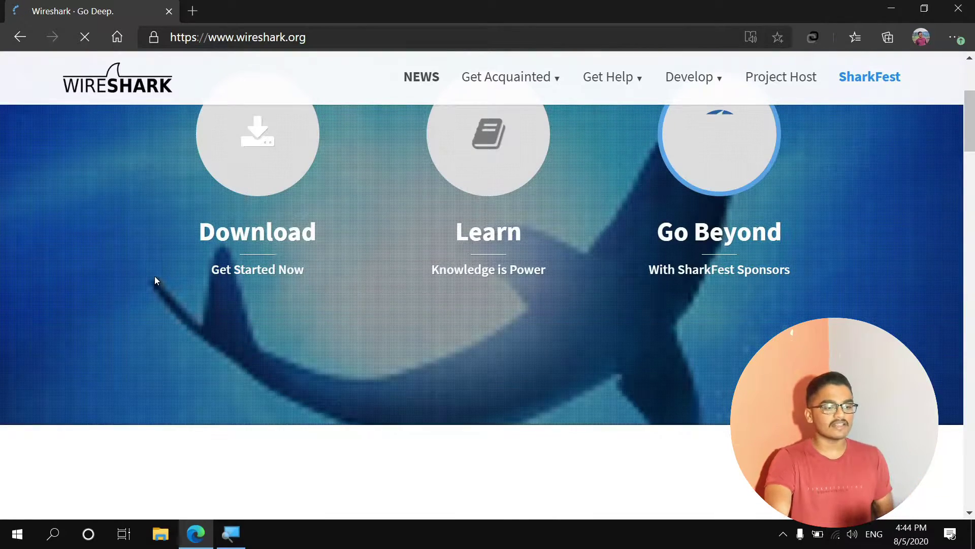
pyautogui.scroll(-5, 149, 269)
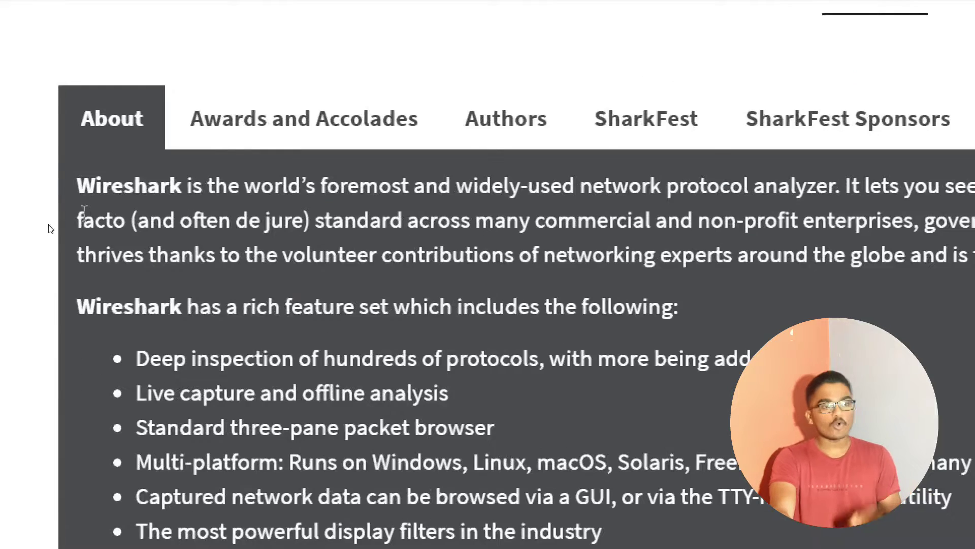
pyautogui.moveTo(131, 185); pyautogui.dragTo(607, 196)
pyautogui.moveTo(813, 219); pyautogui.dragTo(820, 219)
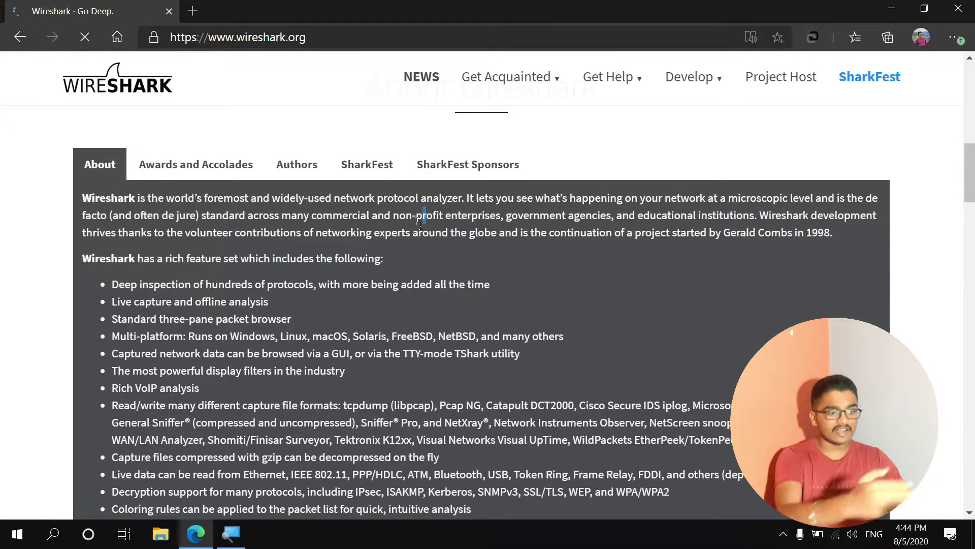
pyautogui.scroll(-10, 396, 249)
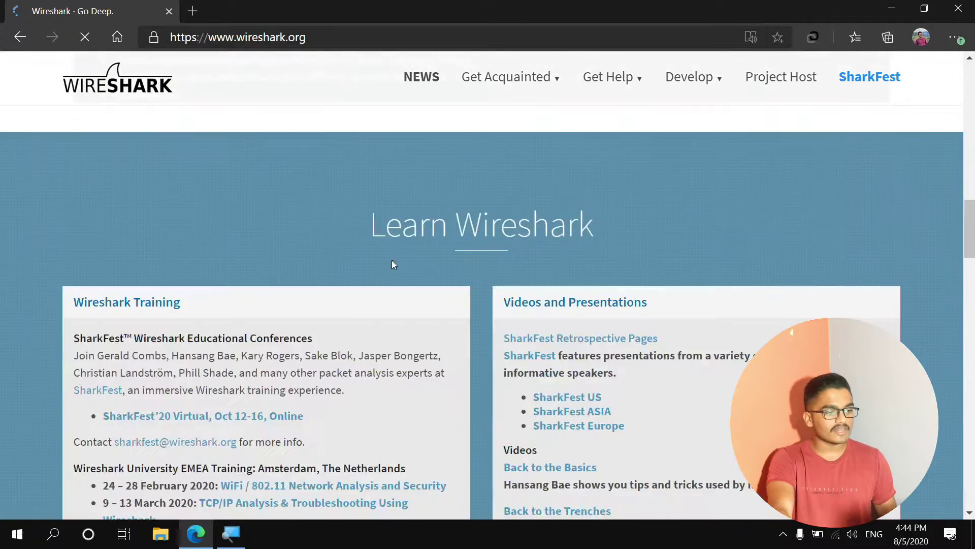
pyautogui.scroll(8, 390, 260)
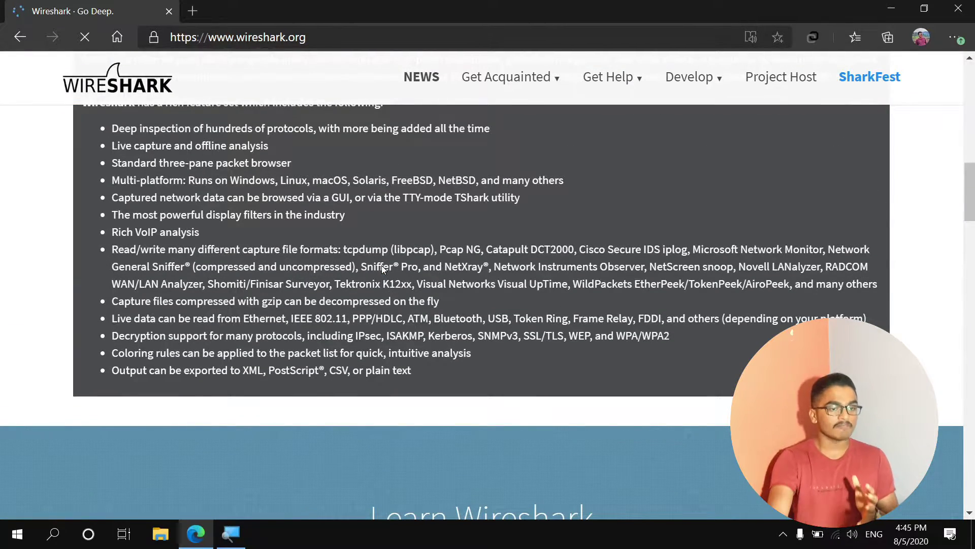
pyautogui.scroll(8, 383, 227)
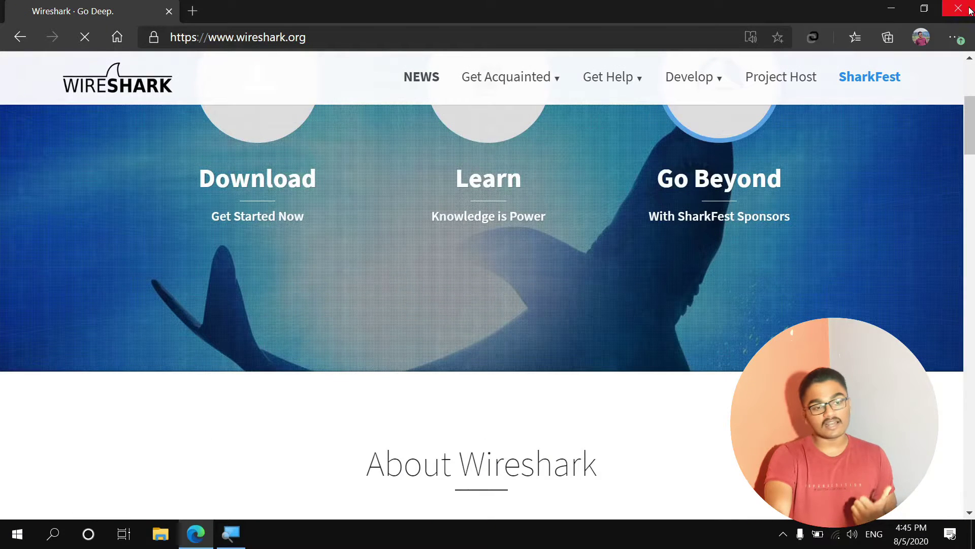
pyautogui.click(967, 16)
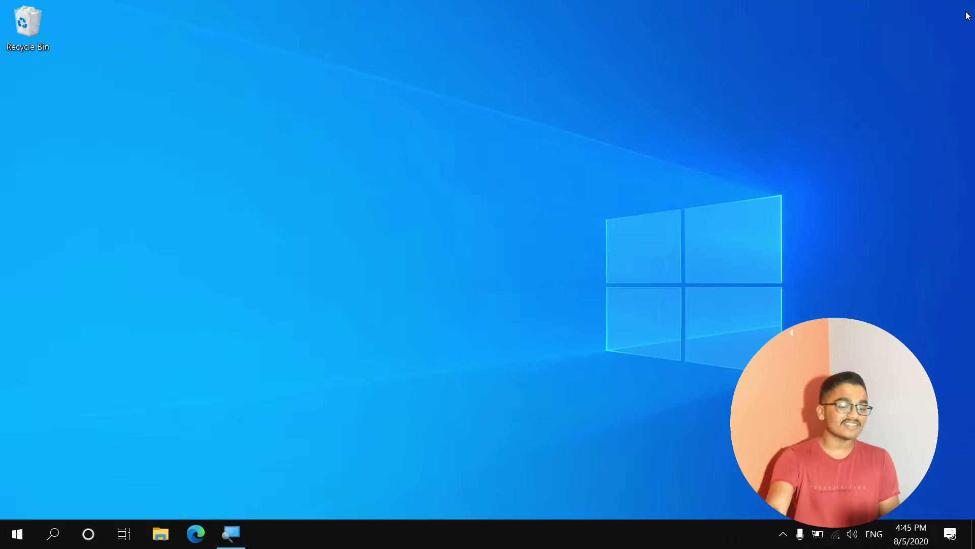
# - Find Wireshark among the installed apps and launch it as administrator
pyautogui.click(6, 542)
pyautogui.write('w')
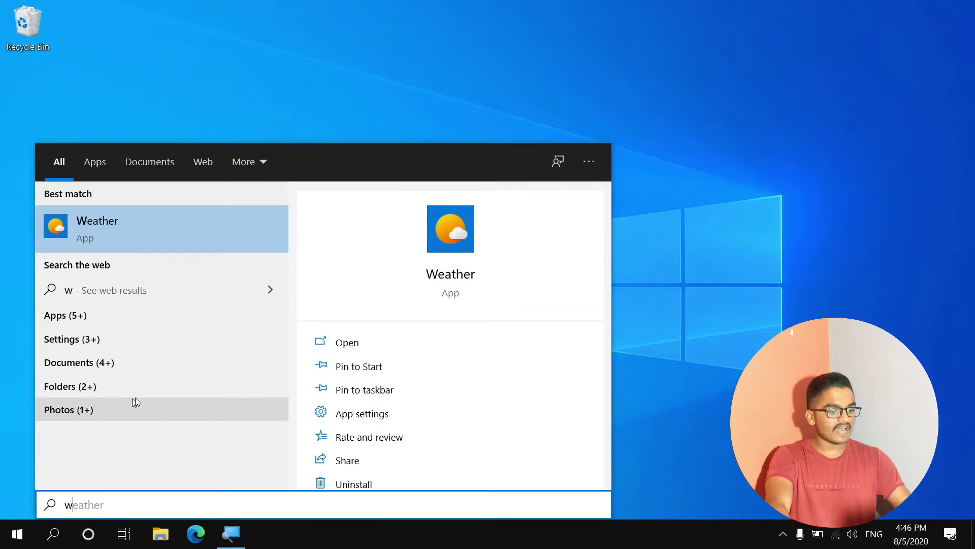
pyautogui.write('ire')
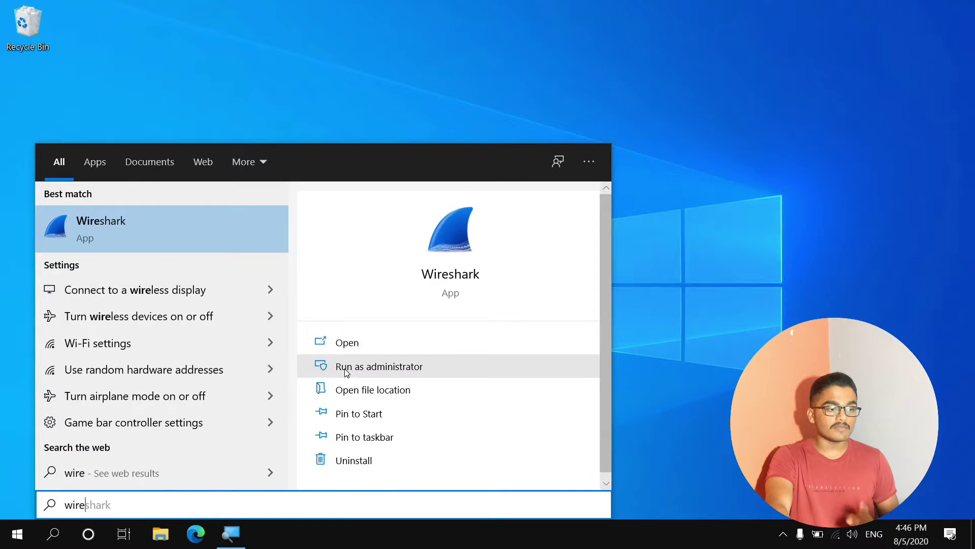
pyautogui.click(345, 368)
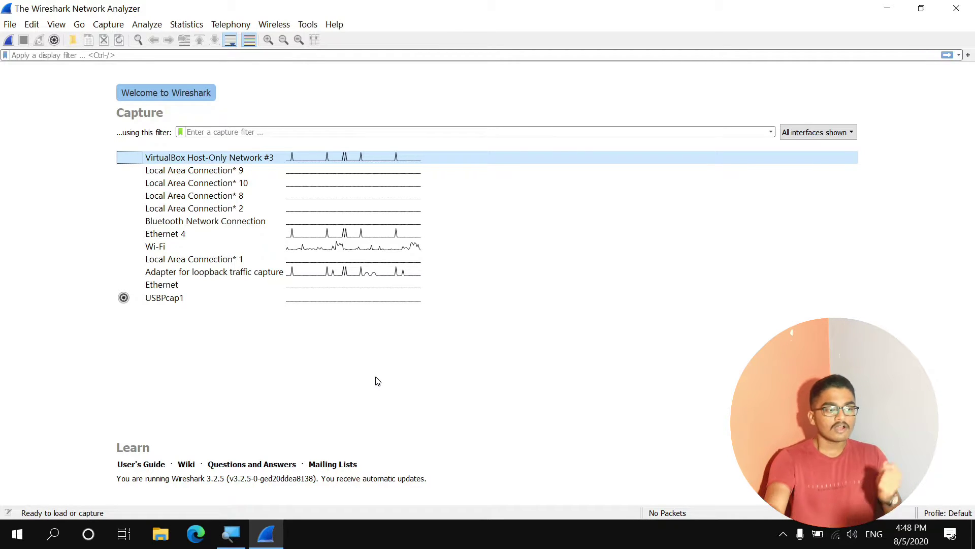
# - Start a live packet capture on the Wi-Fi interface only and stop it once some packets are recorded
pyautogui.click(185, 246)
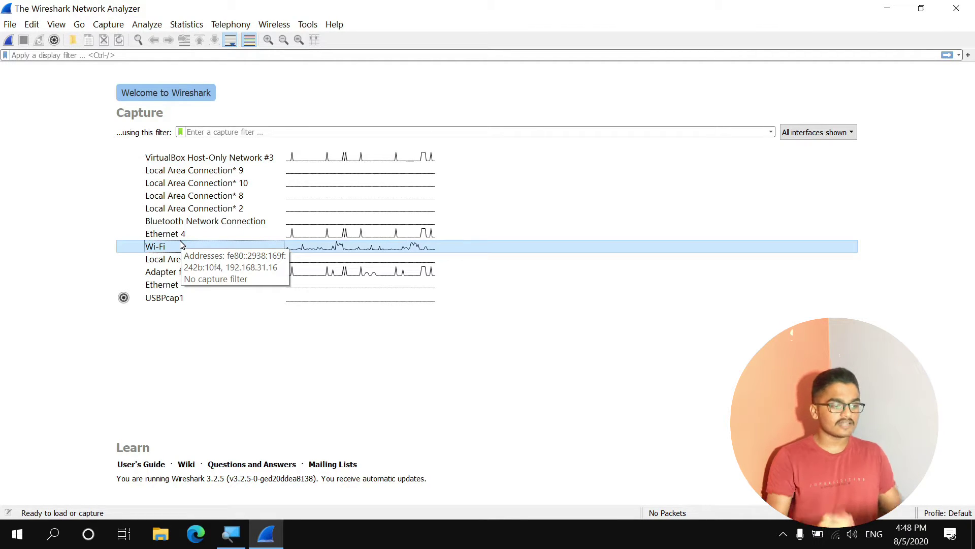
pyautogui.keyDown('ctrl'); pyautogui.click(183, 233); pyautogui.keyUp('ctrl')
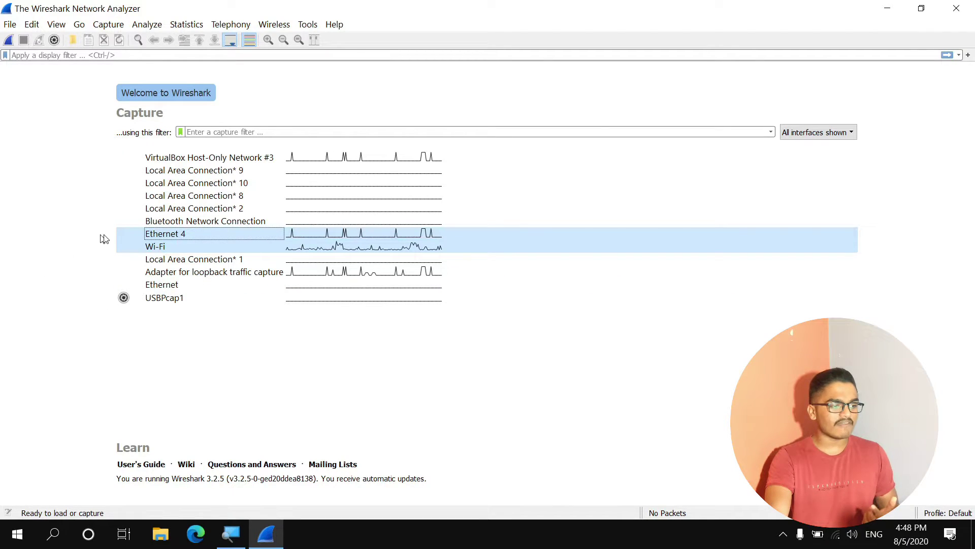
pyautogui.click(142, 247)
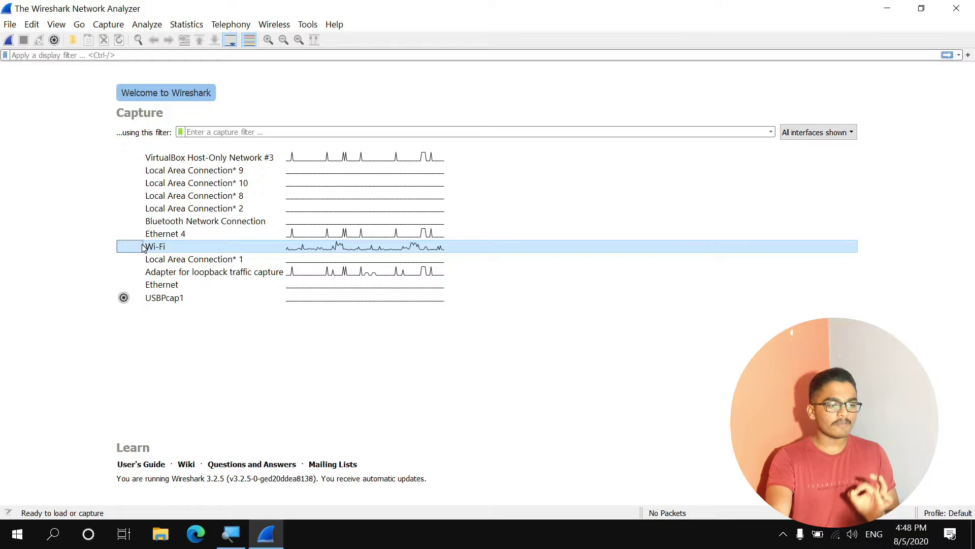
pyautogui.doubleClick(141, 246)
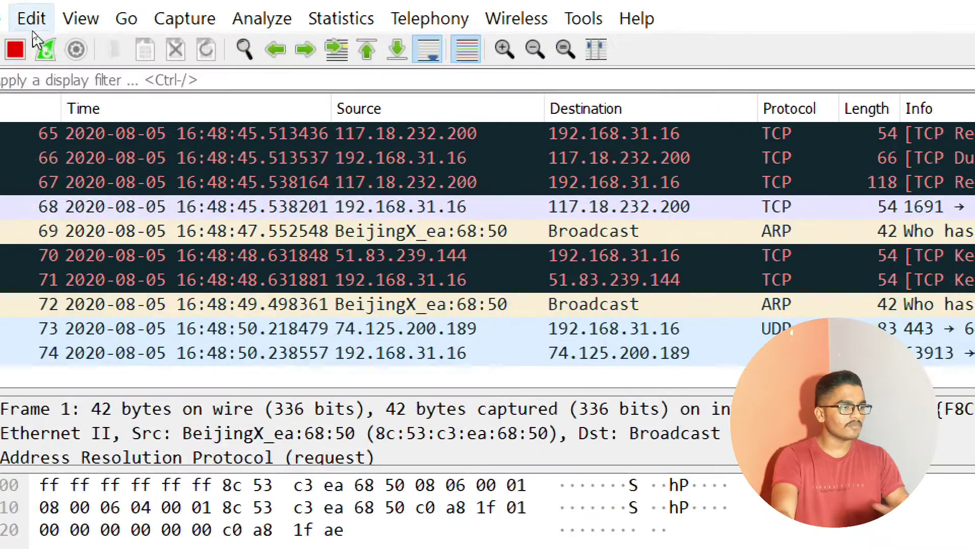
pyautogui.click(15, 49)
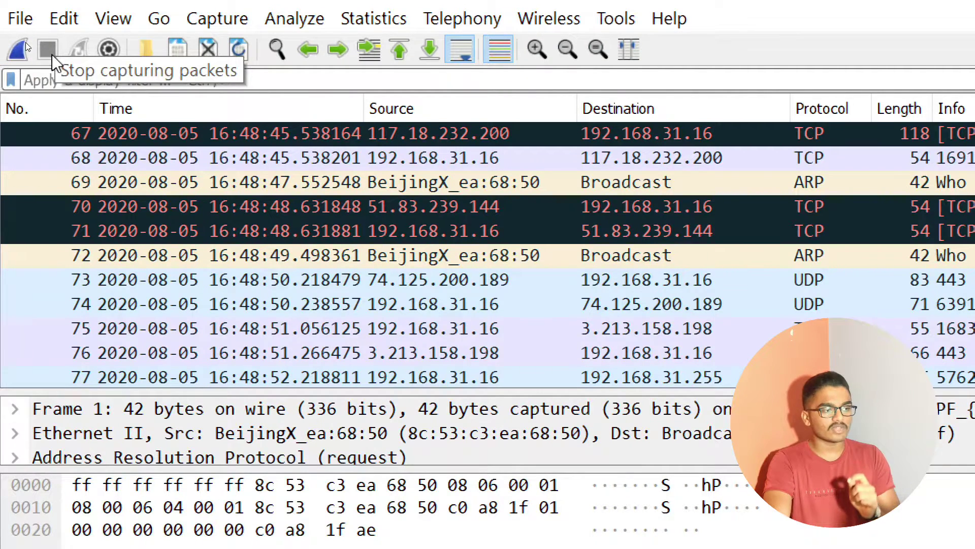
# - Review the input and output settings in the capture options and close them without changing anything
pyautogui.click(105, 48)
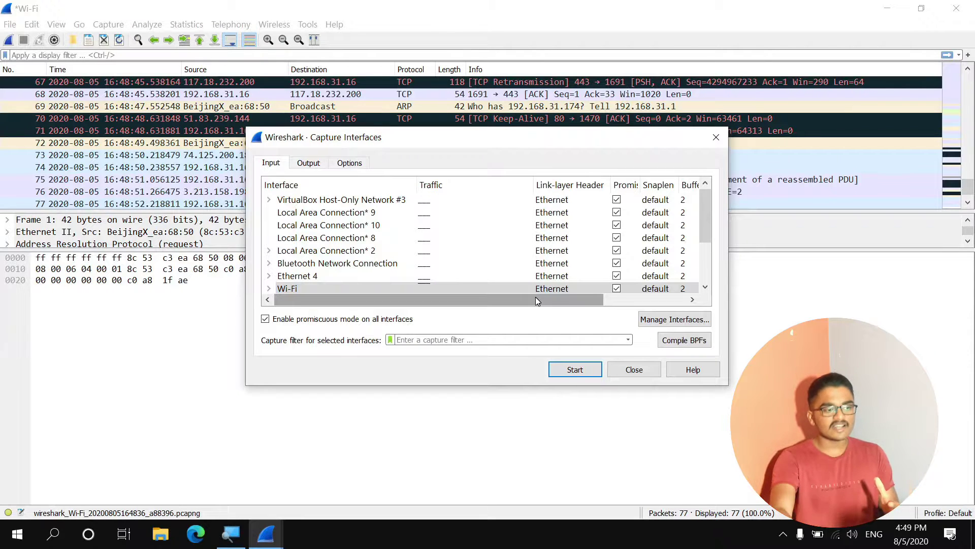
pyautogui.click(311, 165)
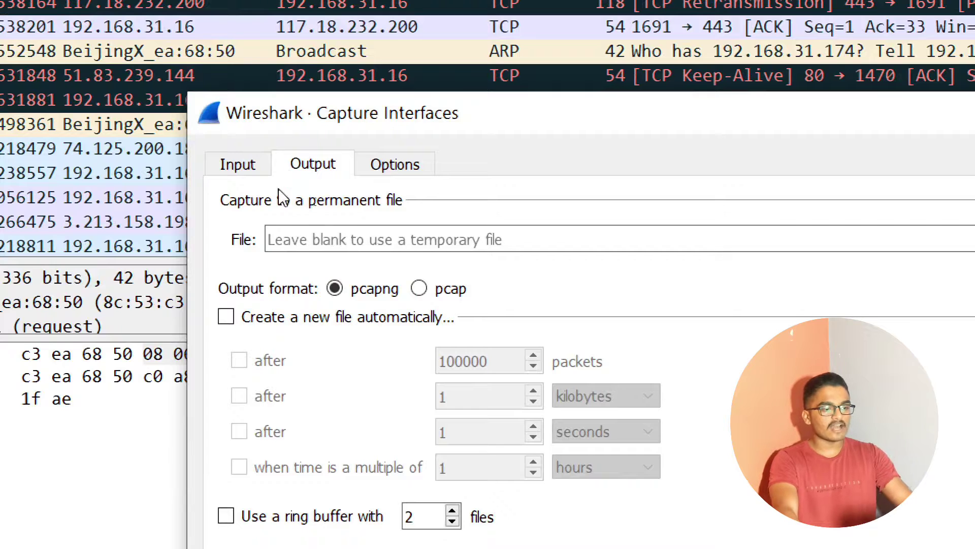
pyautogui.moveTo(429, 472)
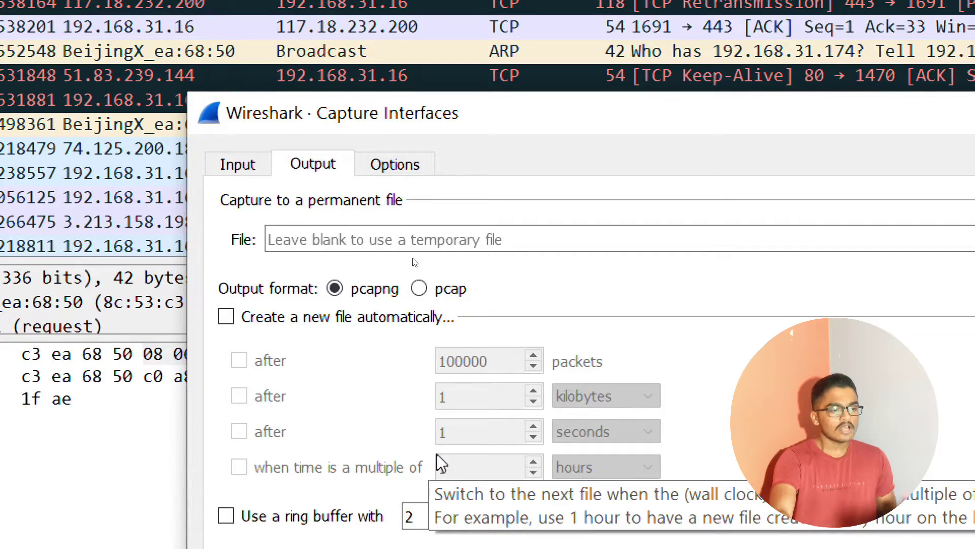
pyautogui.moveTo(599, 315)
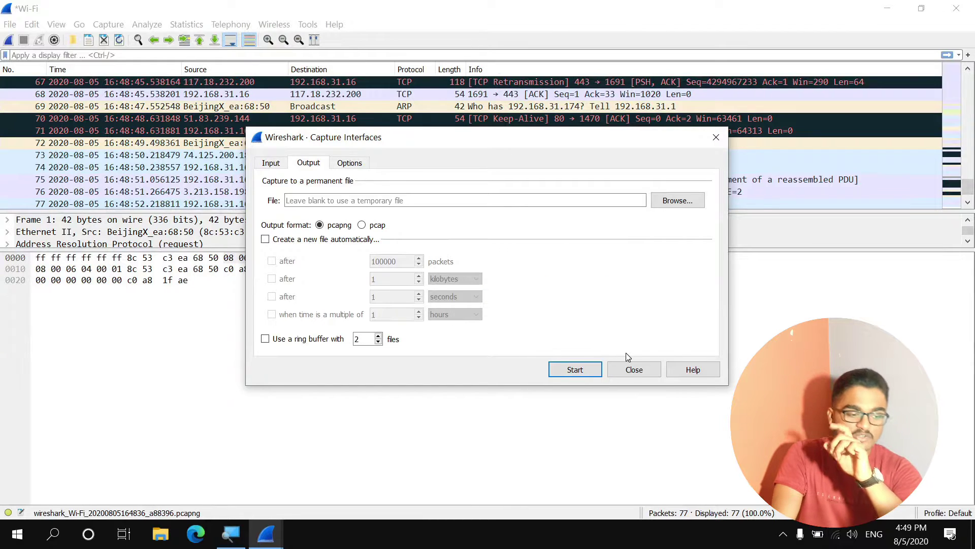
pyautogui.click(634, 370)
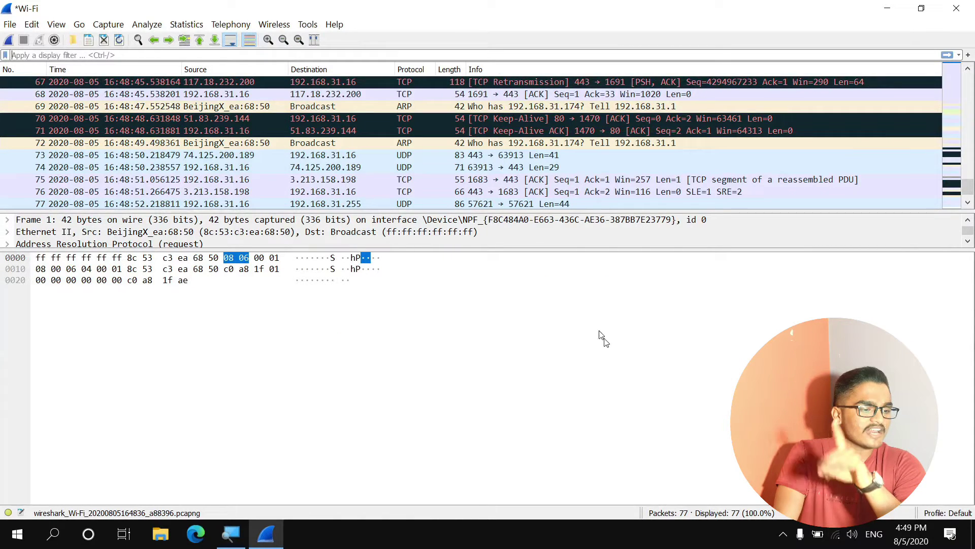
# - Shrink the packet bytes pane and enlarge the packet list pane to show more captured packets
pyautogui.moveTo(508, 251); pyautogui.dragTo(473, 444)
pyautogui.moveTo(508, 212); pyautogui.dragTo(485, 377)
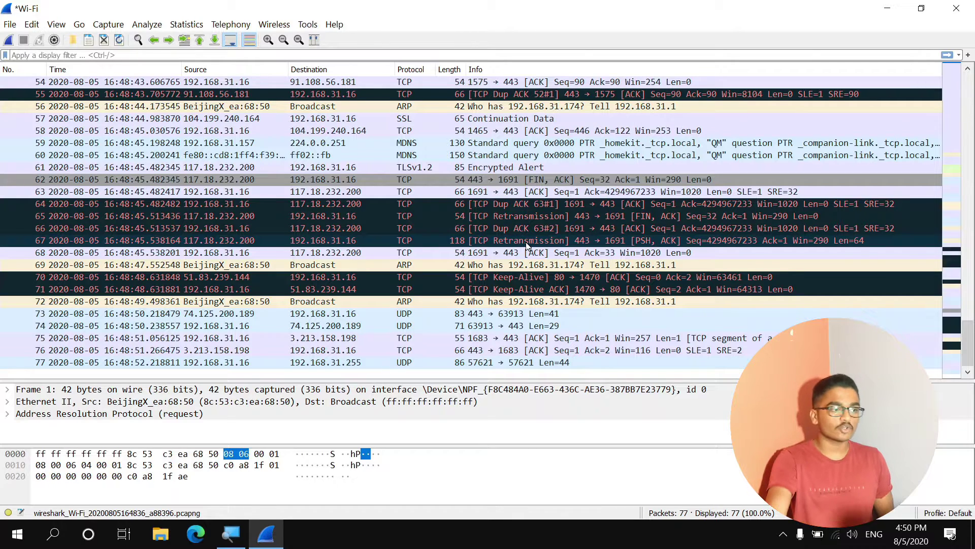
pyautogui.click(10, 25)
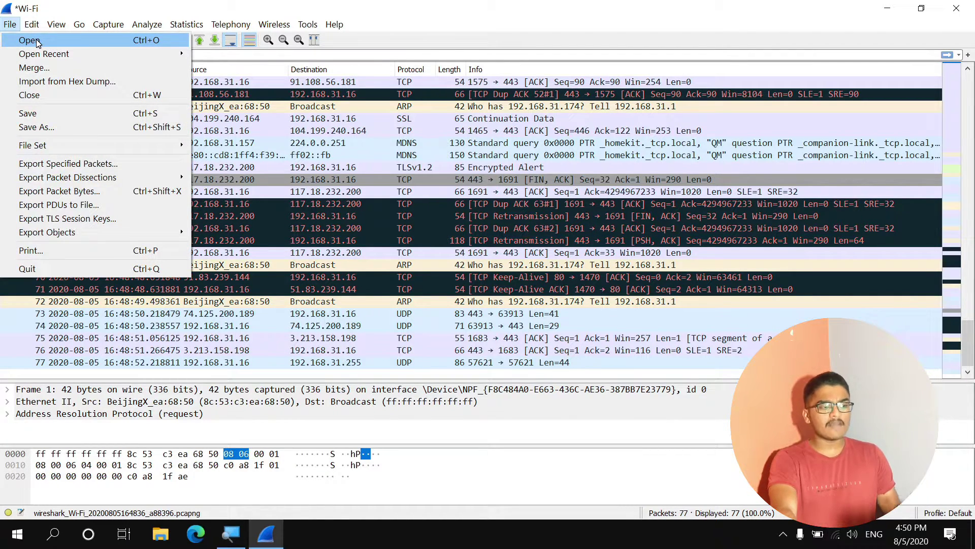
pyautogui.click(522, 10)
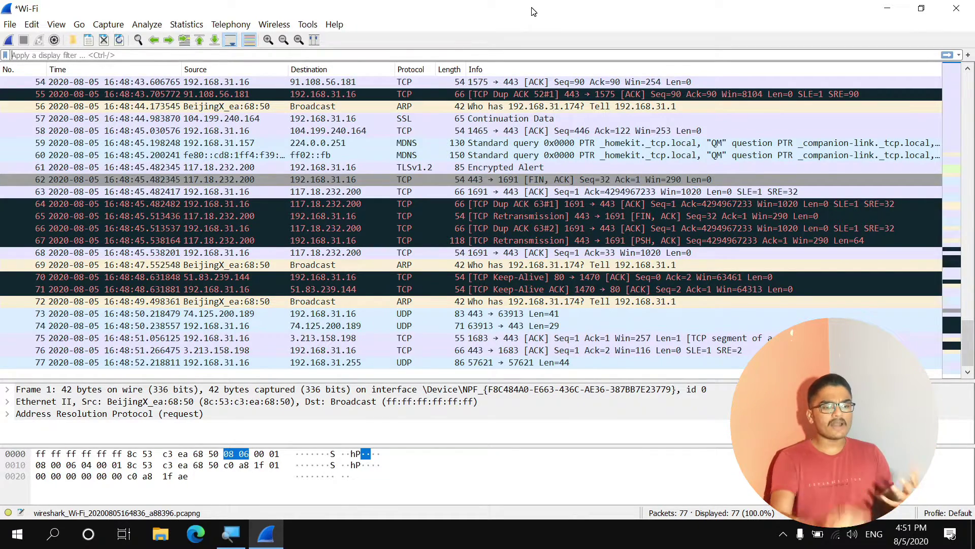
# - Look through the captured packet list, examining the protocols and the row colours of the different packet types
pyautogui.scroll(8, 487, 309)
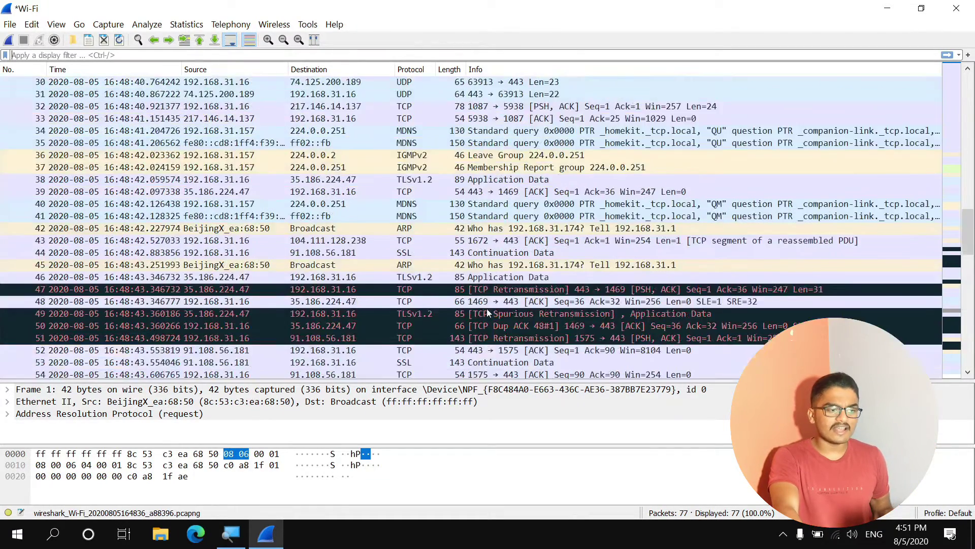
pyautogui.scroll(10, 486, 311)
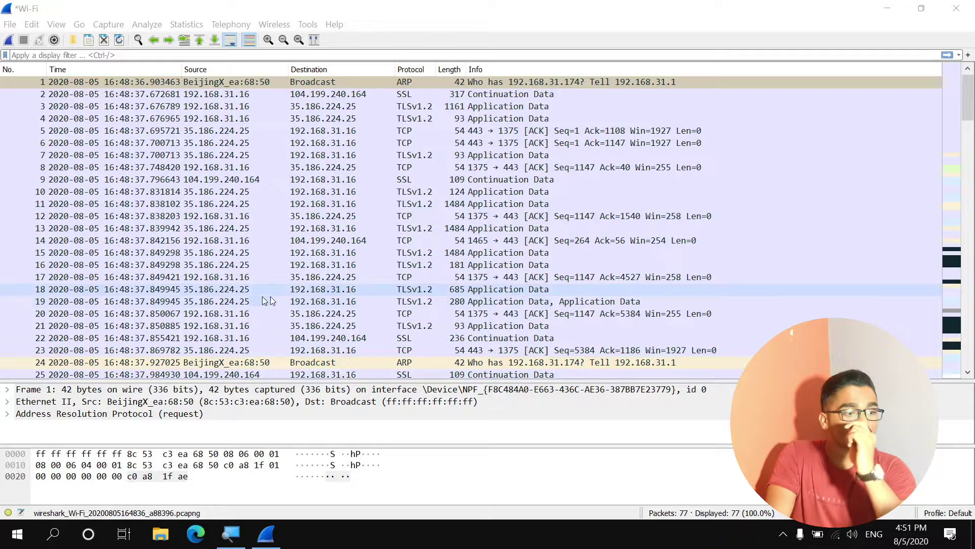
pyautogui.scroll(-6, 264, 300)
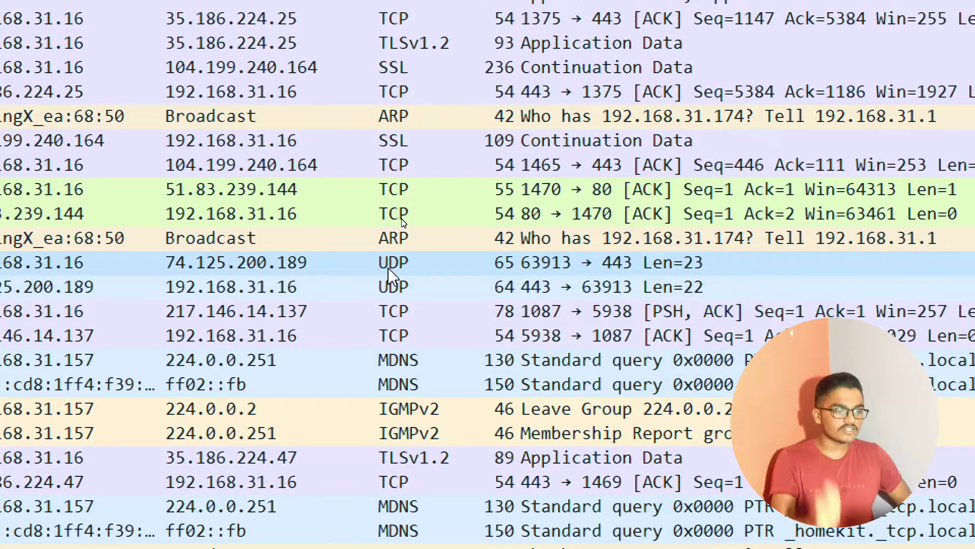
pyautogui.scroll(-12, 388, 267)
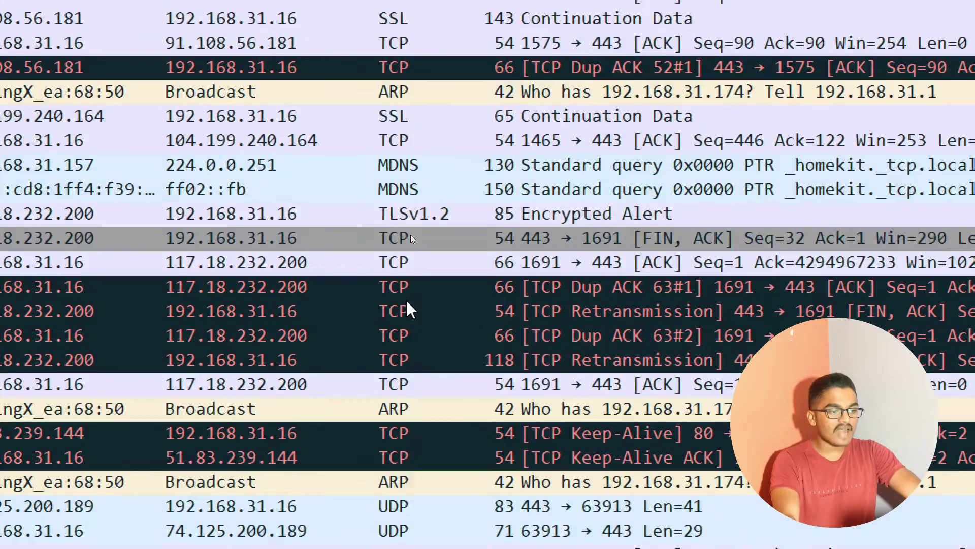
pyautogui.scroll(10, 405, 305)
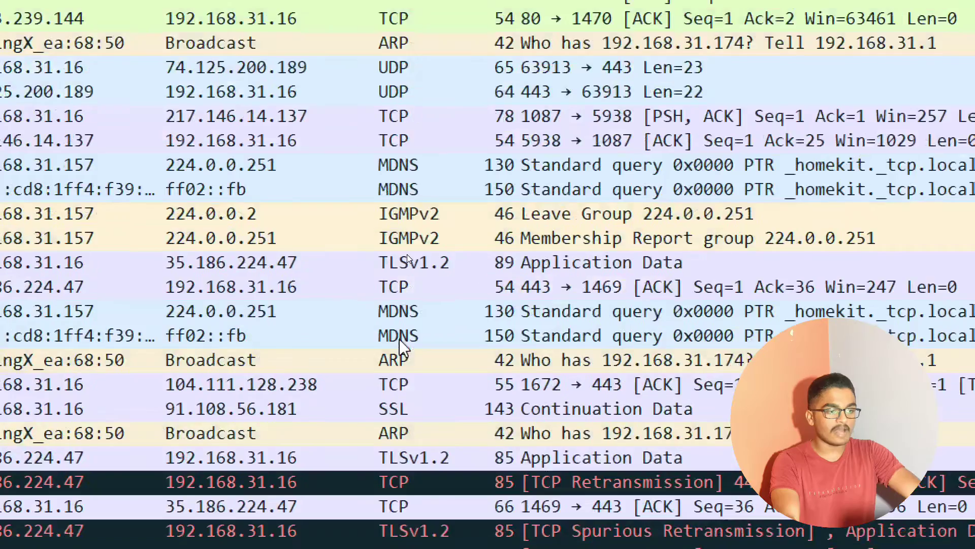
pyautogui.scroll(3, 401, 341)
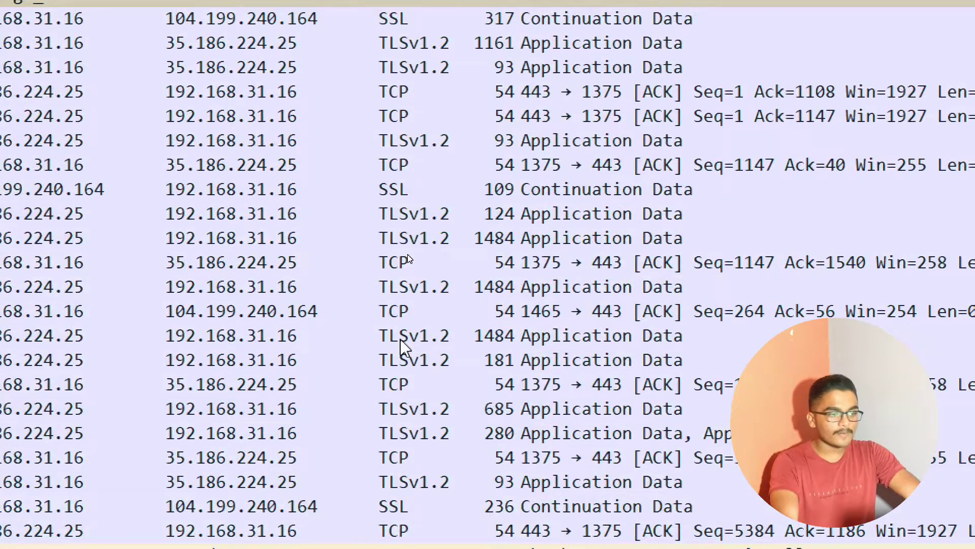
pyautogui.scroll(-8, 400, 339)
pyautogui.scroll(-6, 404, 337)
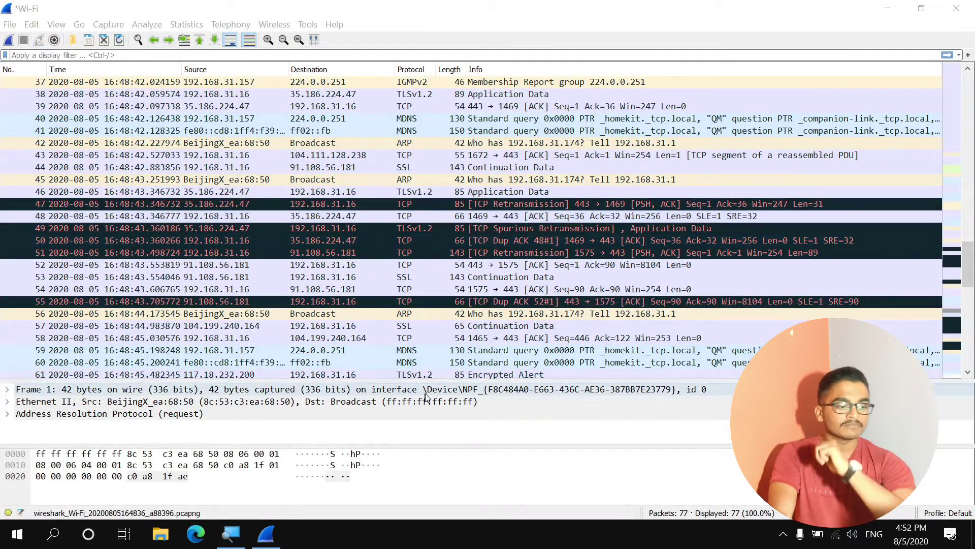
# - Enlarge the packet details pane by reducing the height of the packet list
pyautogui.moveTo(438, 382); pyautogui.dragTo(476, 193)
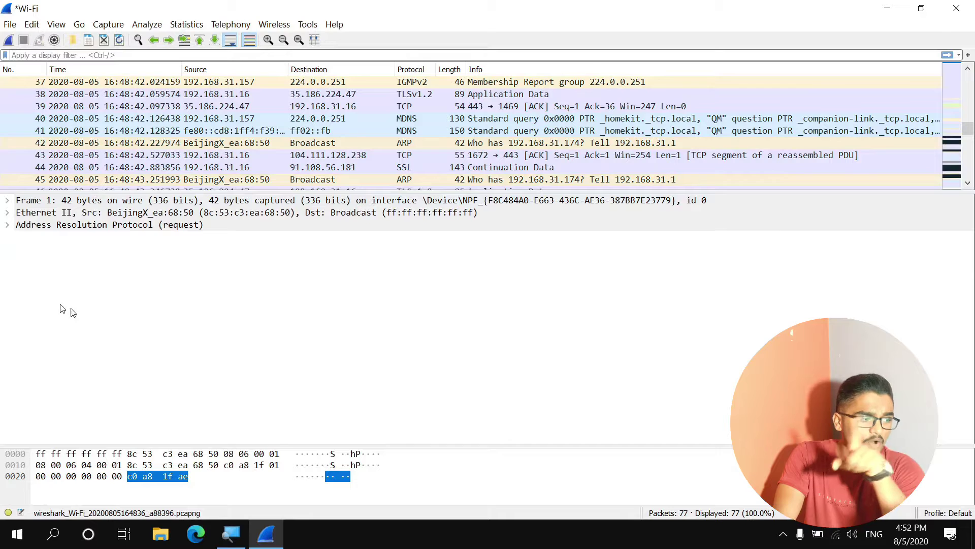
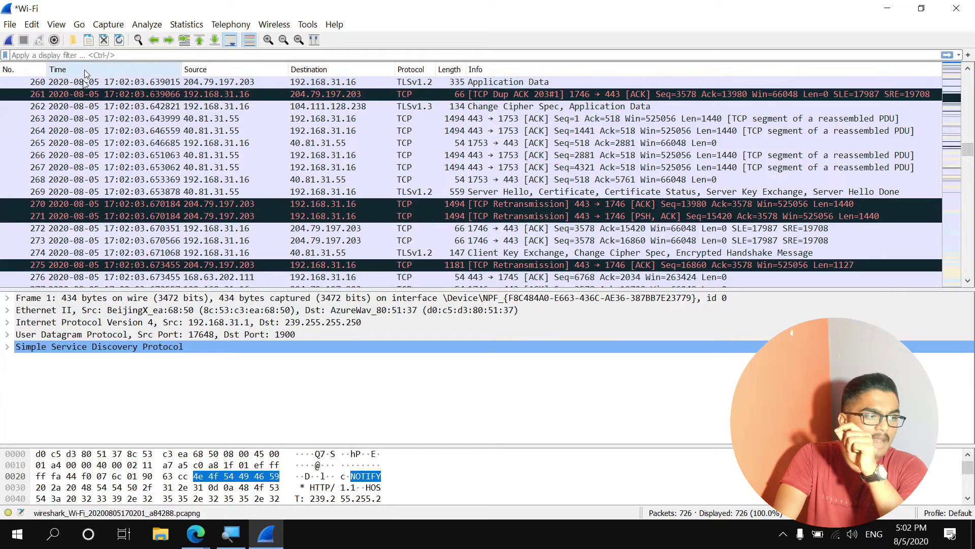
# - Set the packet list's time display format to Date and Time of Day
pyautogui.click(57, 24)
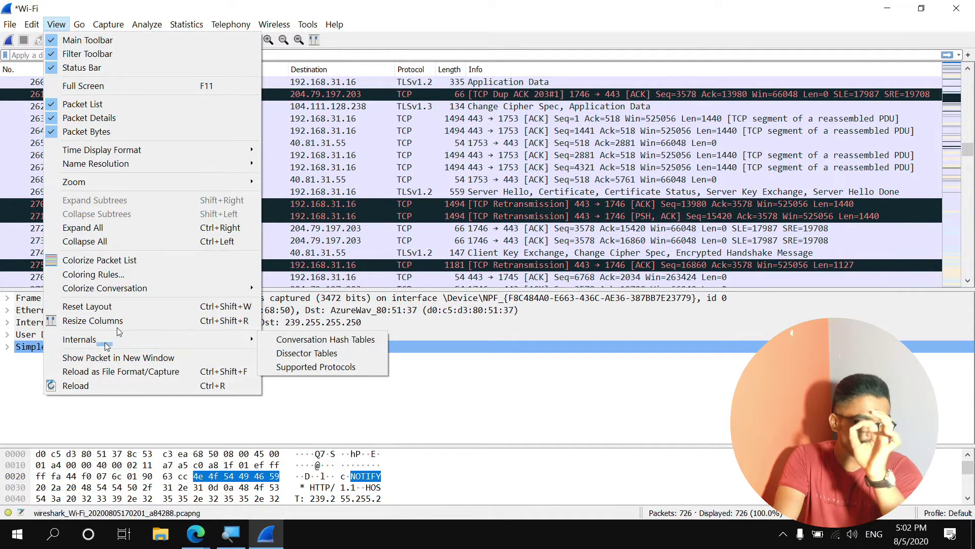
pyautogui.moveTo(157, 148)
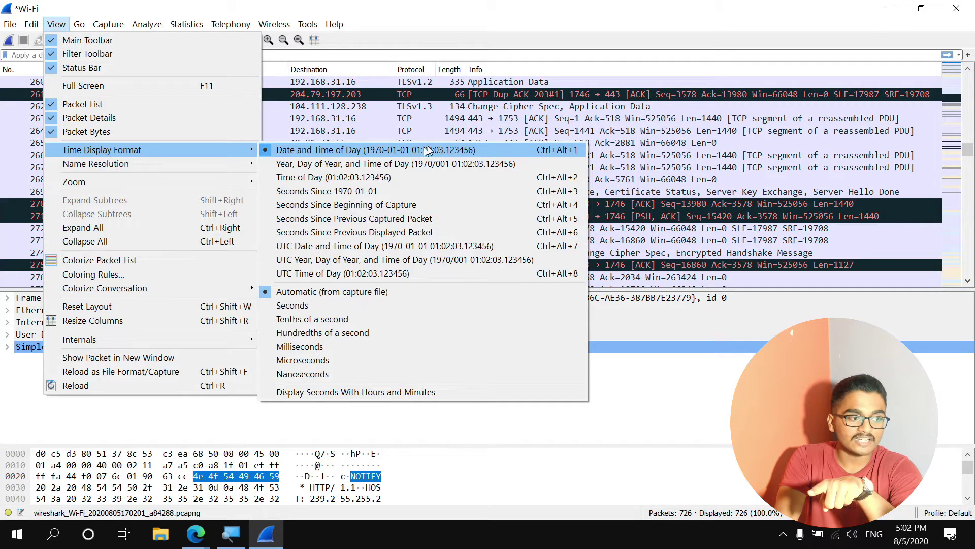
pyautogui.click(464, 150)
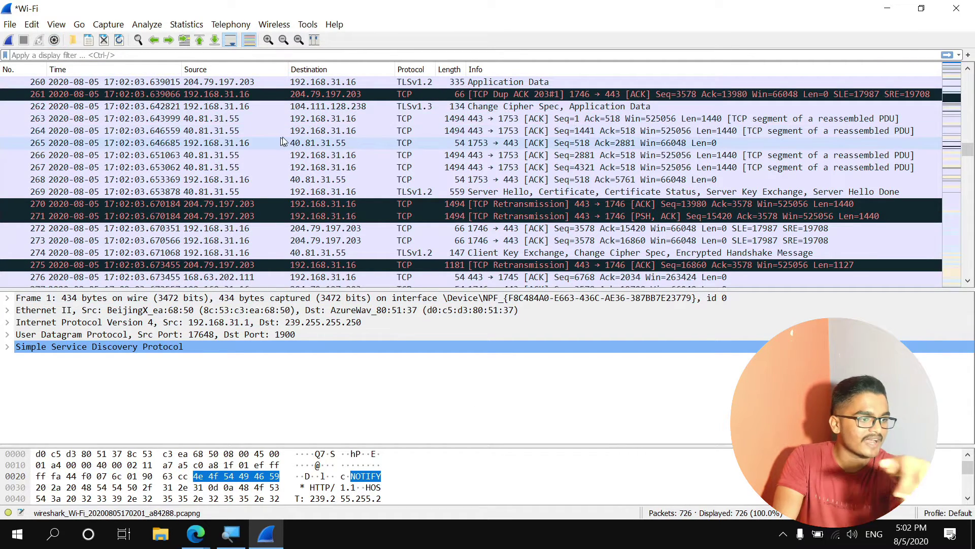
# - Apply the display filter dns to the captured packets
pyautogui.scroll(6, 256, 140)
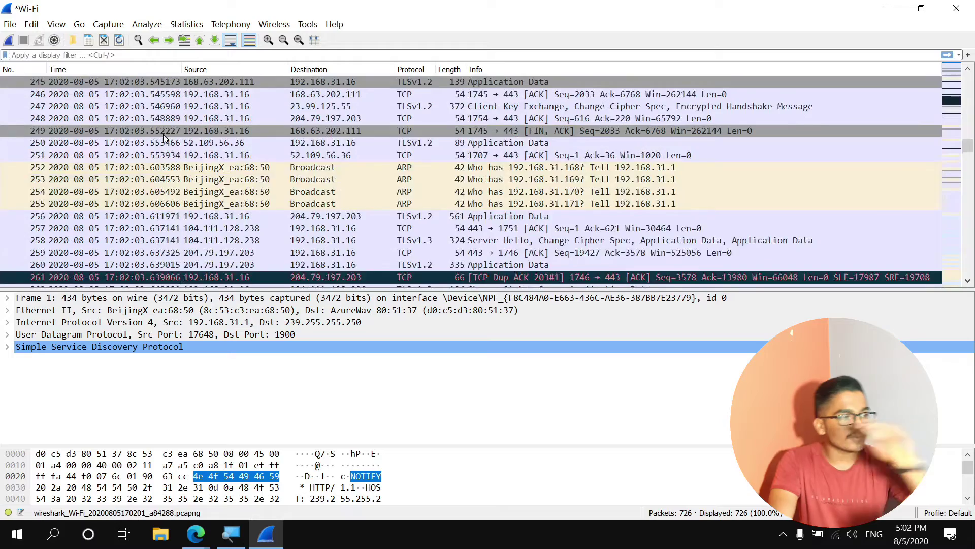
pyautogui.scroll(6, 164, 137)
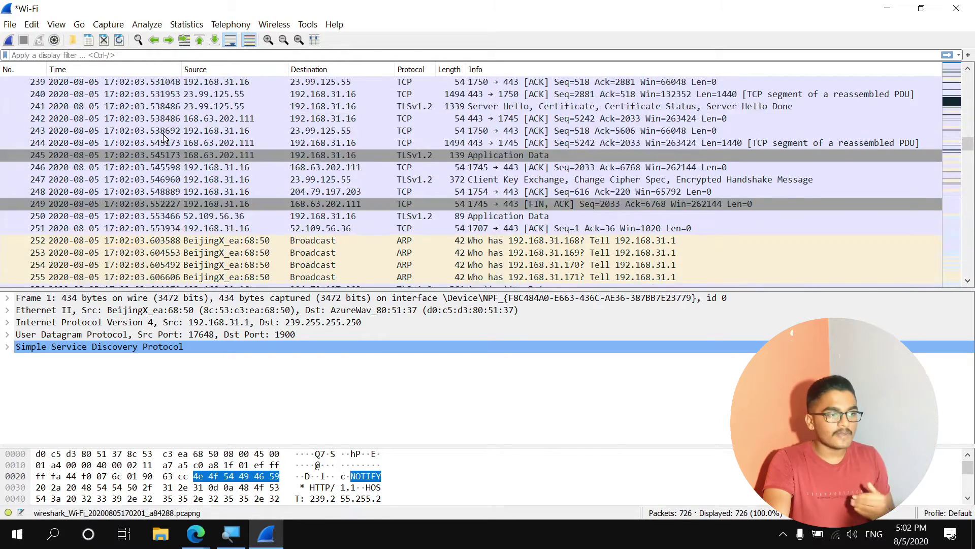
pyautogui.scroll(8, 163, 136)
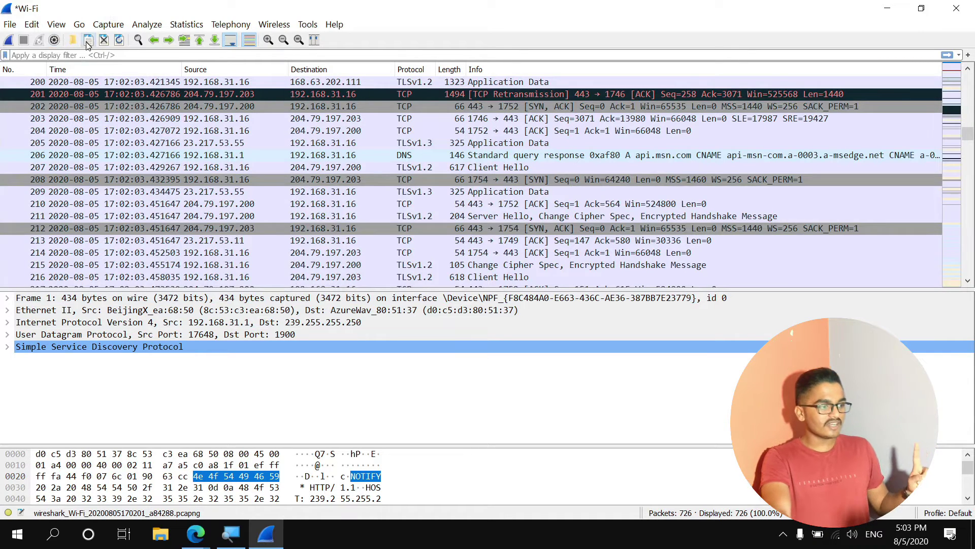
pyautogui.write('dns')
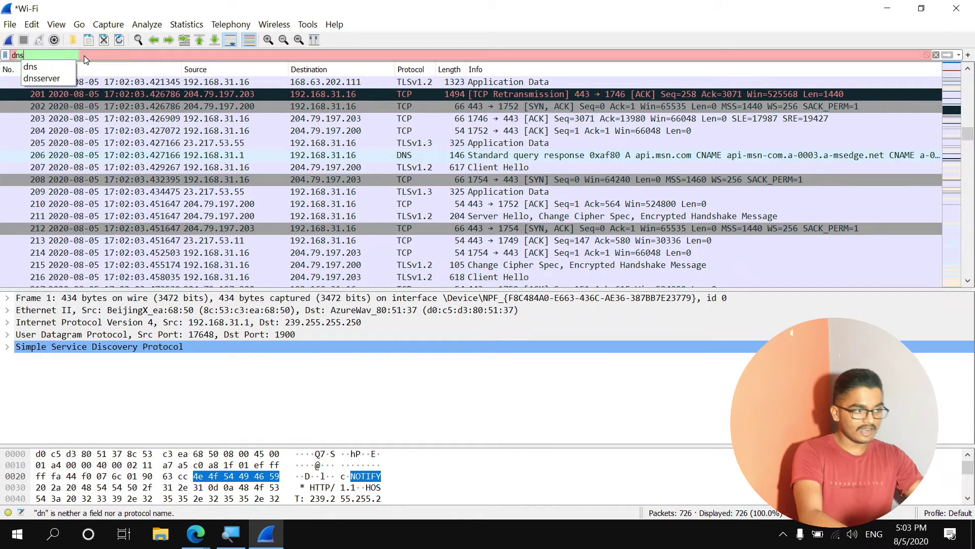
pyautogui.press('Return')
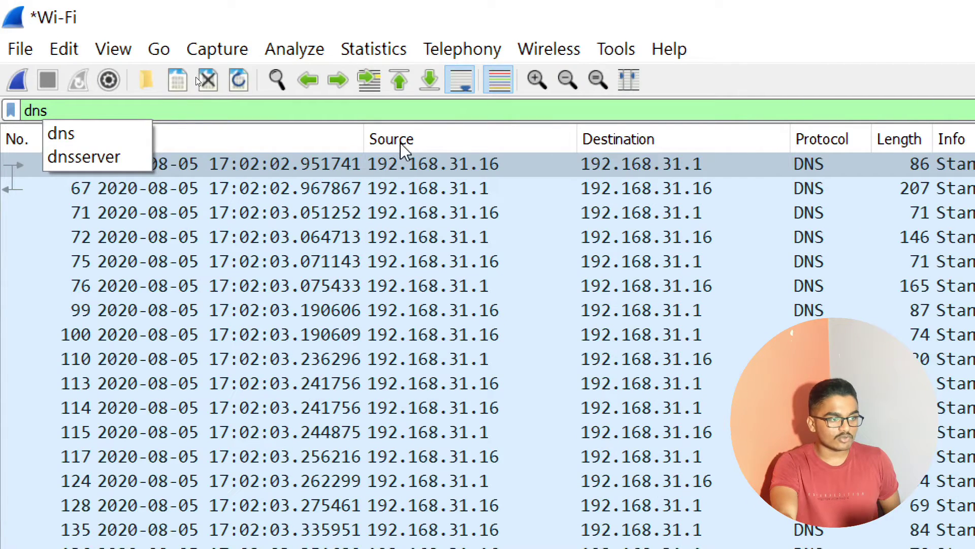
pyautogui.click(437, 165)
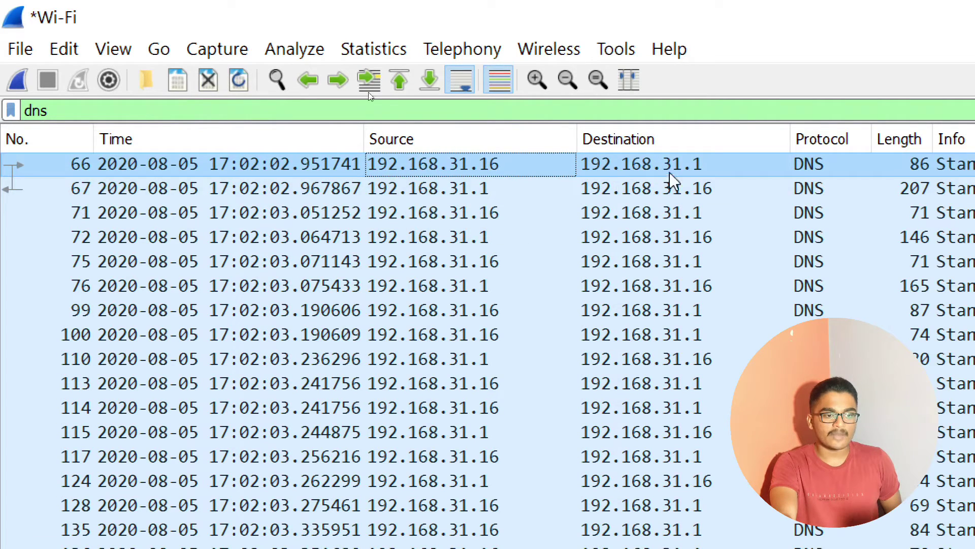
pyautogui.moveTo(673, 180); pyautogui.dragTo(611, 164)
pyautogui.click(610, 163)
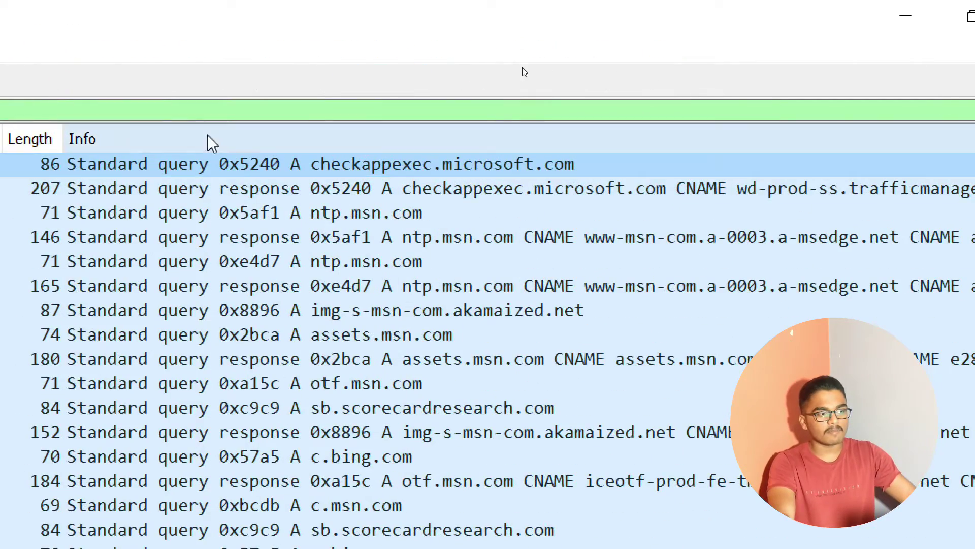
pyautogui.scroll(-3, 427, 402)
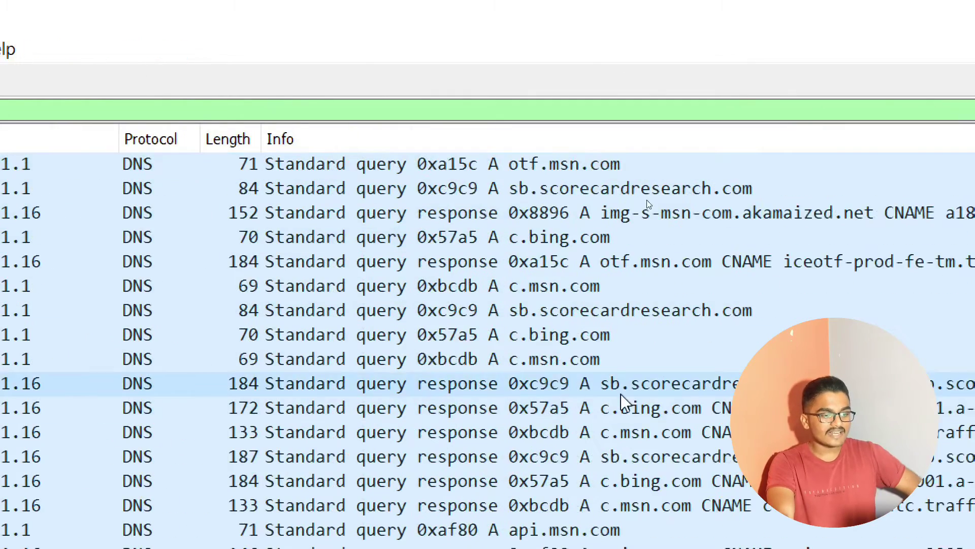
pyautogui.scroll(-4, 625, 401)
pyautogui.click(559, 463)
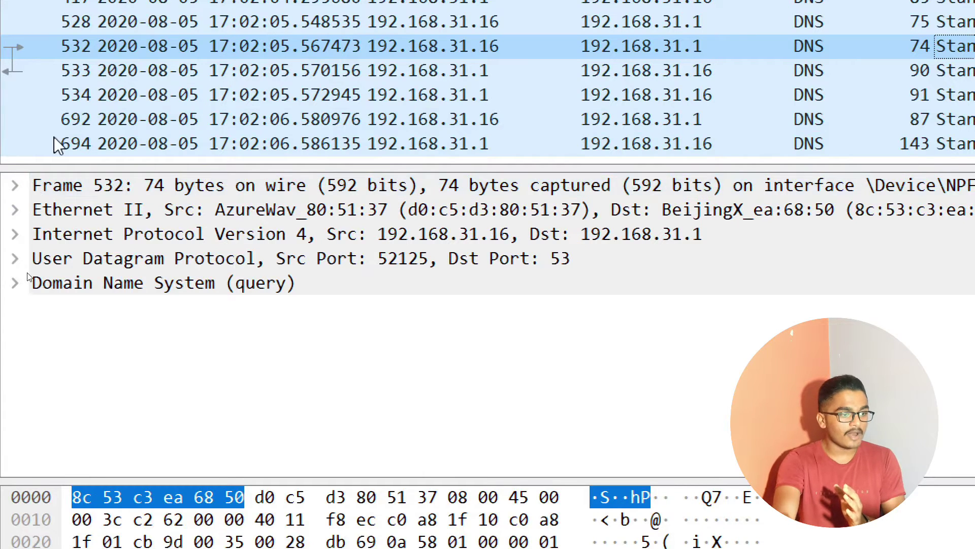
# - Expand the Frame section of packet 532 and examine its arrival time, lengths, protocols and coloring rule
pyautogui.click(16, 186)
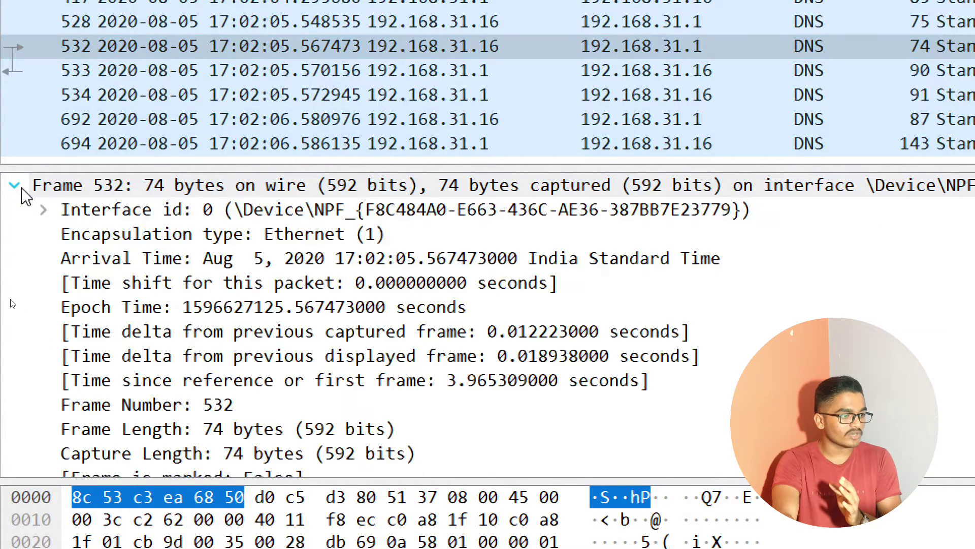
pyautogui.scroll(-3, 66, 305)
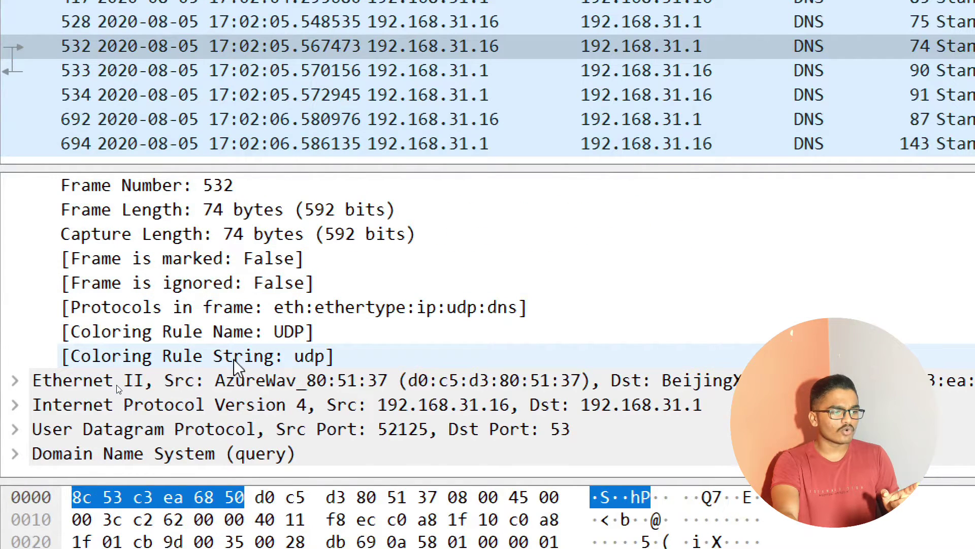
pyautogui.scroll(2, 235, 361)
pyautogui.scroll(-2, 130, 360)
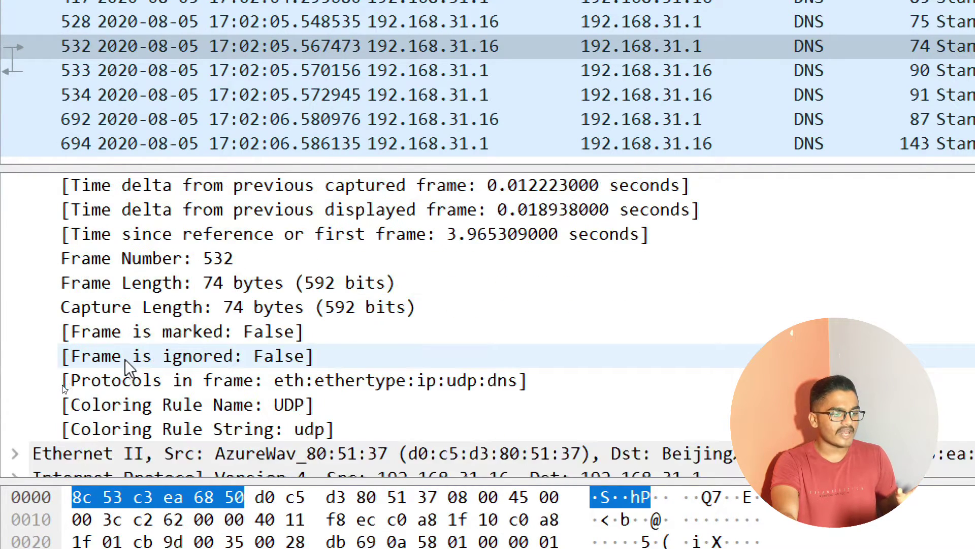
# - Examine the Ethernet II section's destination, source and type, and collapse the Frame and Ethernet II sections
pyautogui.click(14, 381)
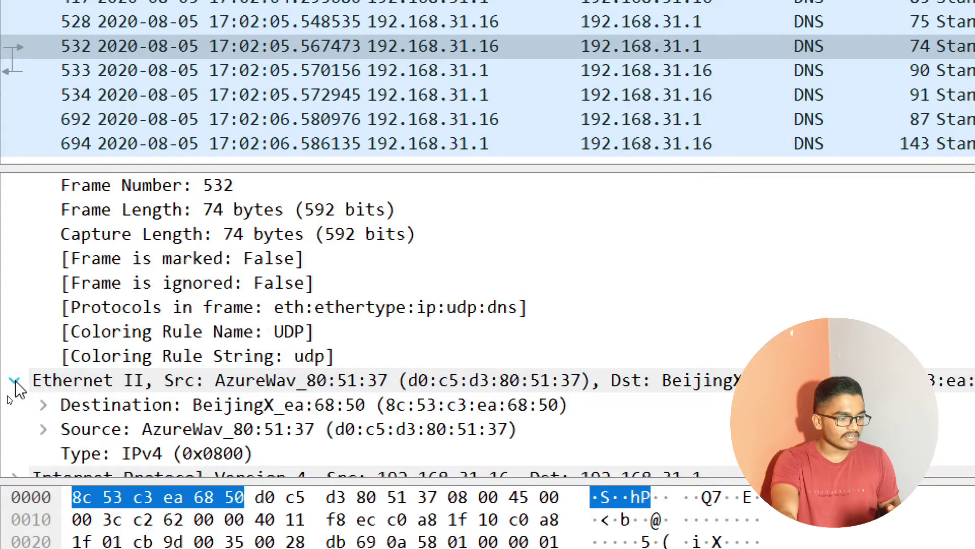
pyautogui.scroll(-1, 33, 391)
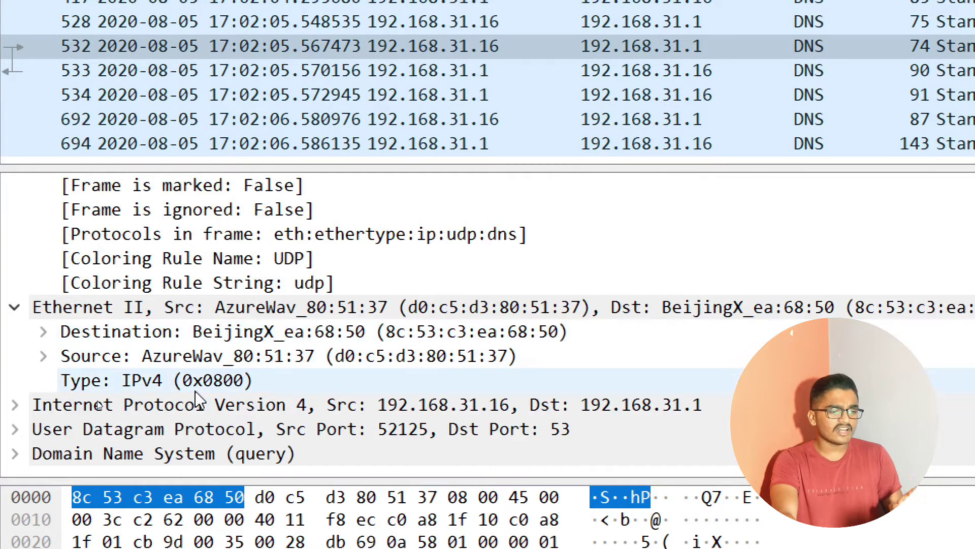
pyautogui.scroll(4, 195, 391)
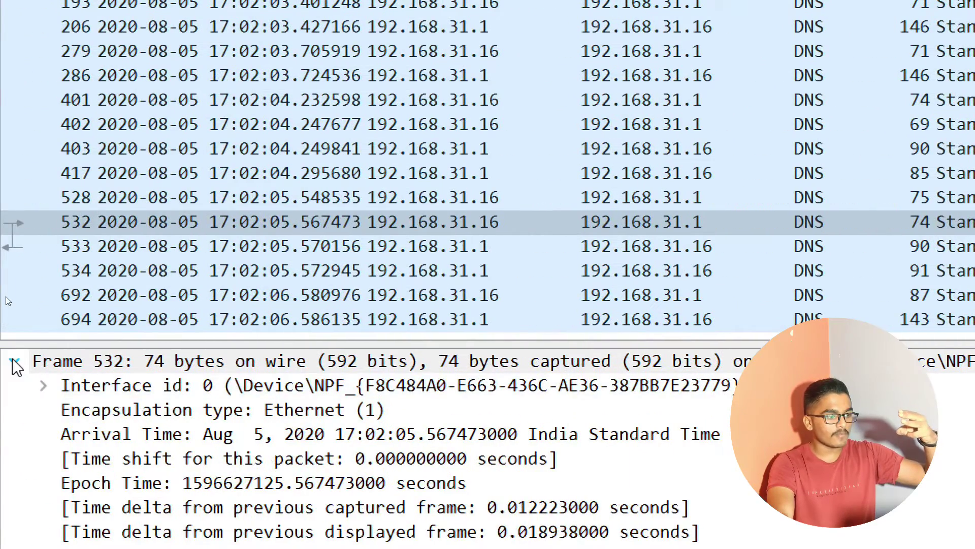
pyautogui.click(15, 361)
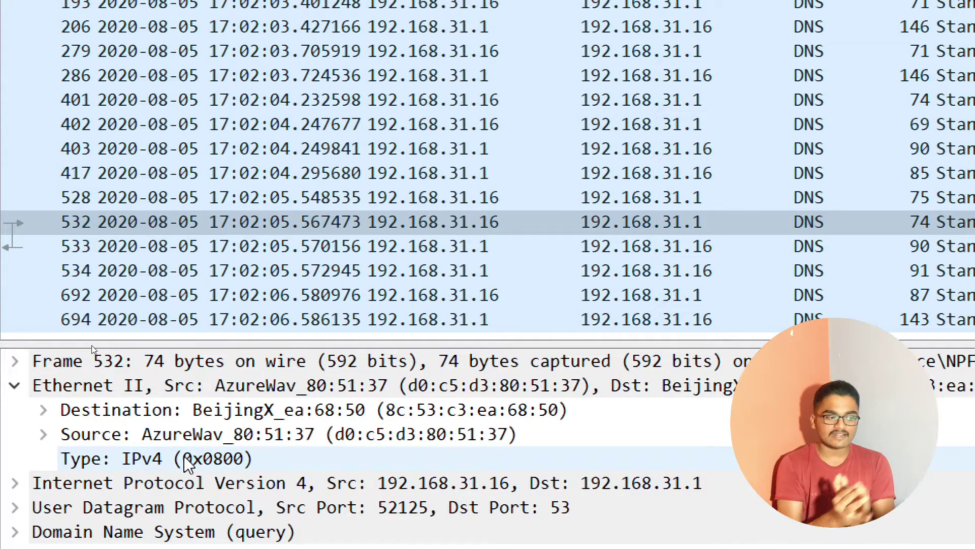
pyautogui.click(14, 386)
# - Examine the Internet Protocol Version 4 fields and the User Datagram Protocol ports and checksum, collapsing each section when done
pyautogui.click(14, 410)
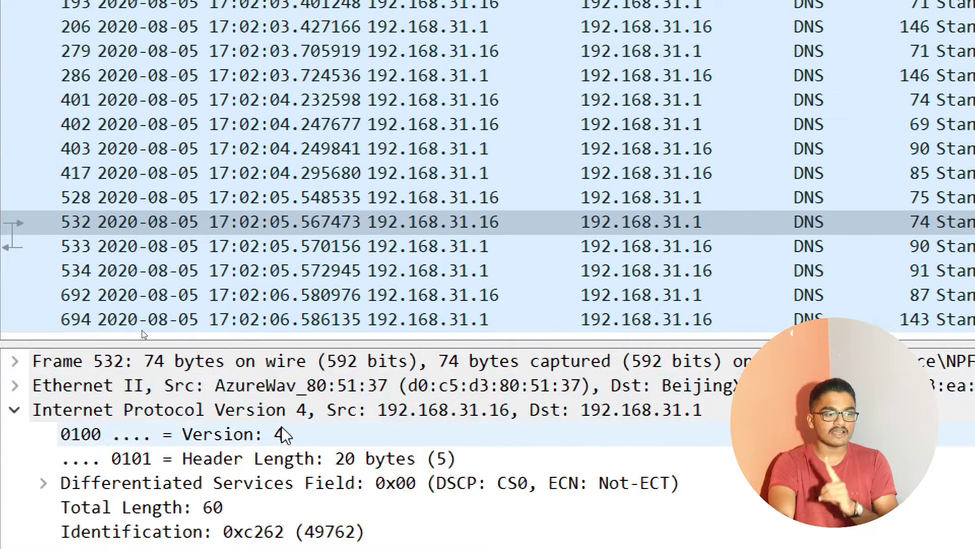
pyautogui.scroll(-1, 298, 457)
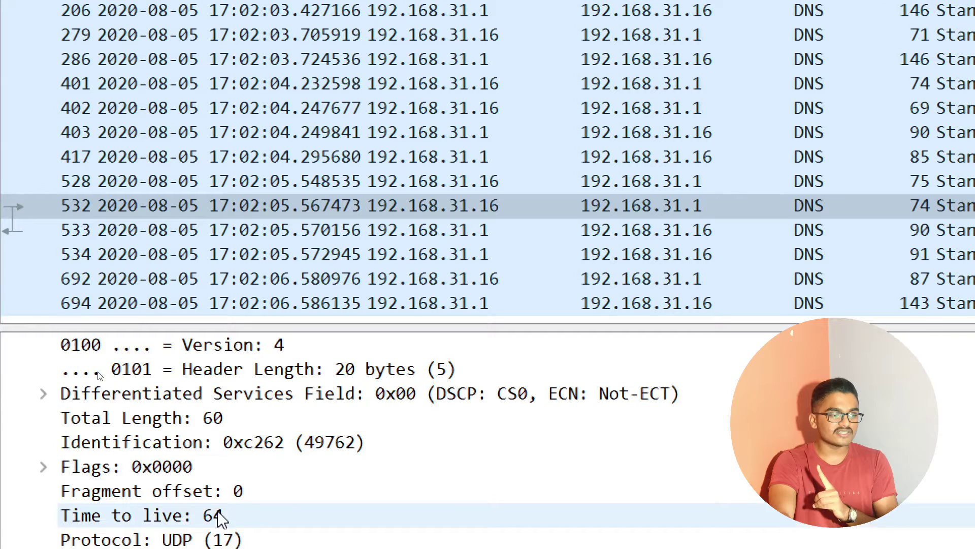
pyautogui.scroll(1, 401, 528)
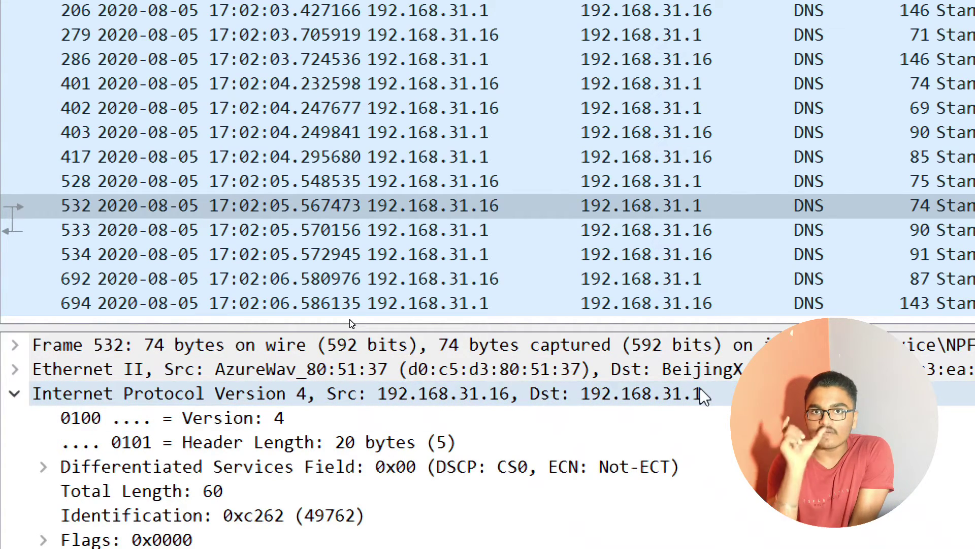
pyautogui.click(15, 394)
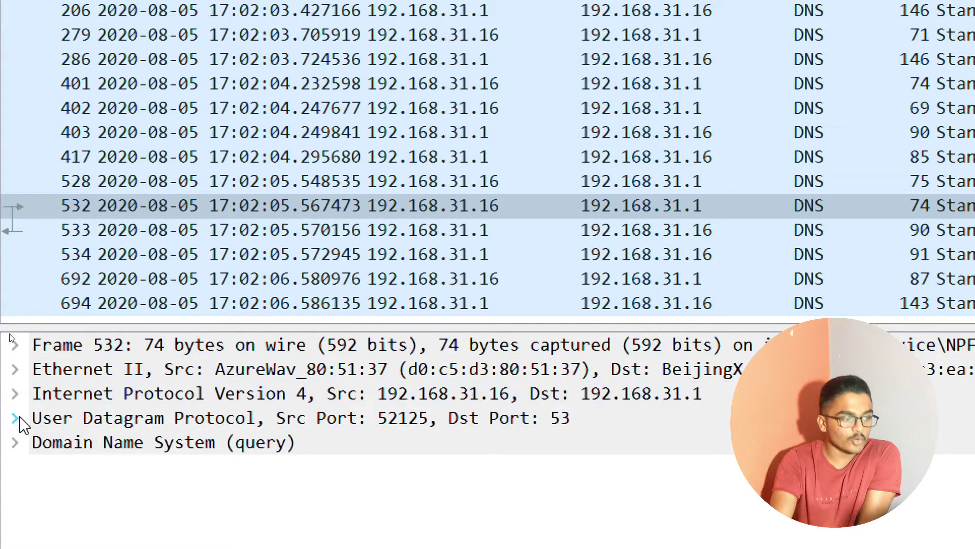
pyautogui.click(15, 418)
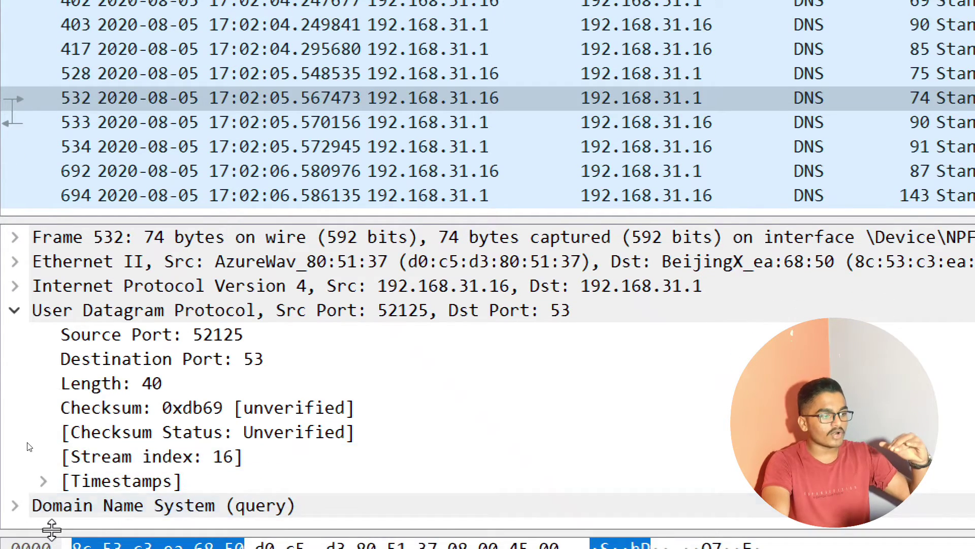
pyautogui.click(14, 310)
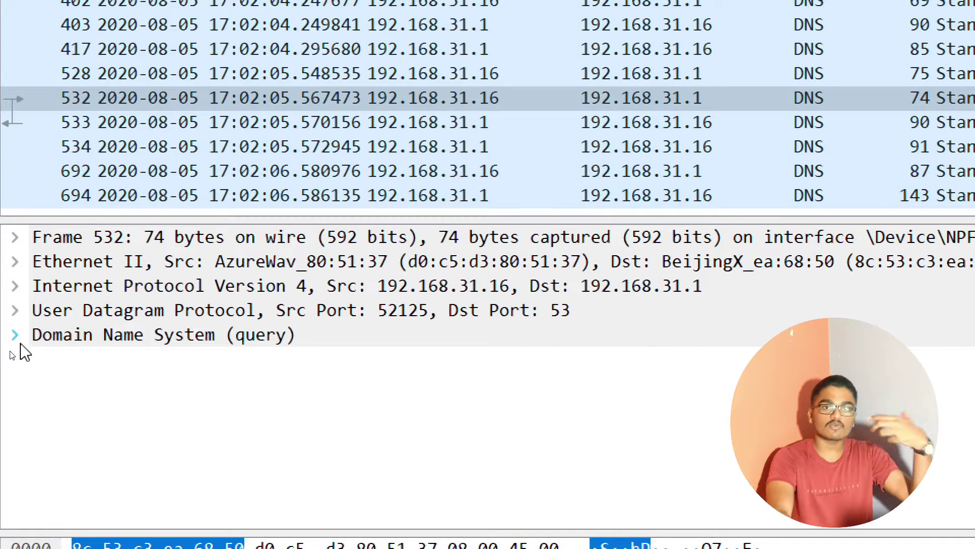
pyautogui.click(14, 335)
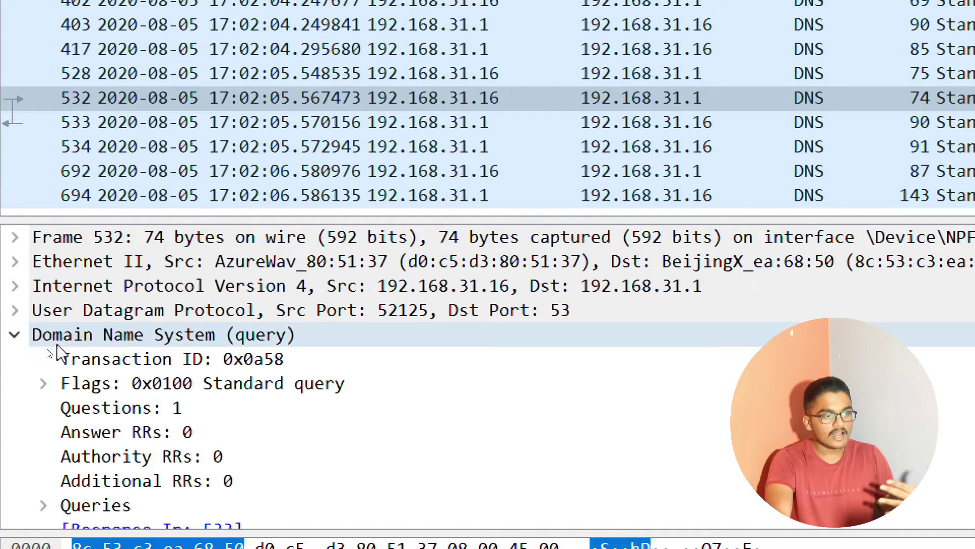
pyautogui.scroll(-1, 170, 452)
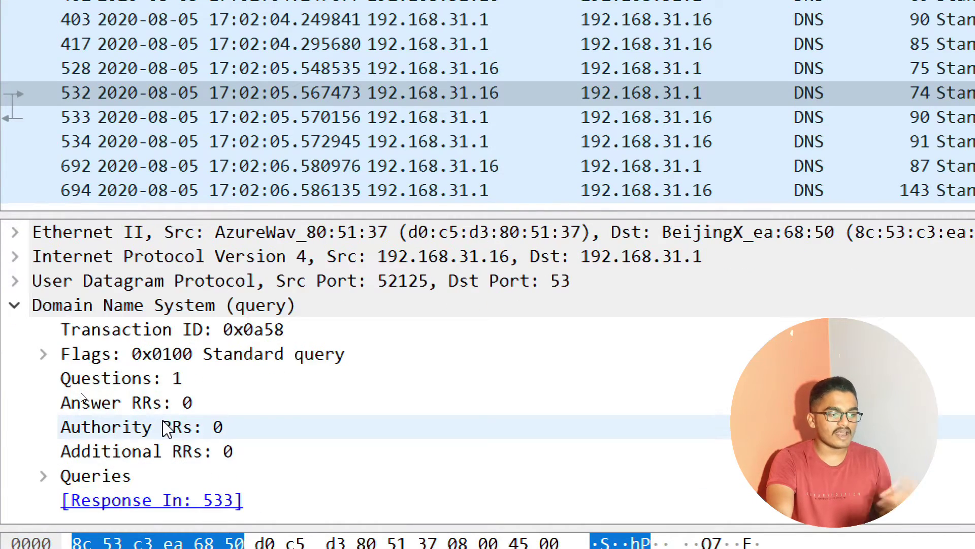
pyautogui.click(43, 475)
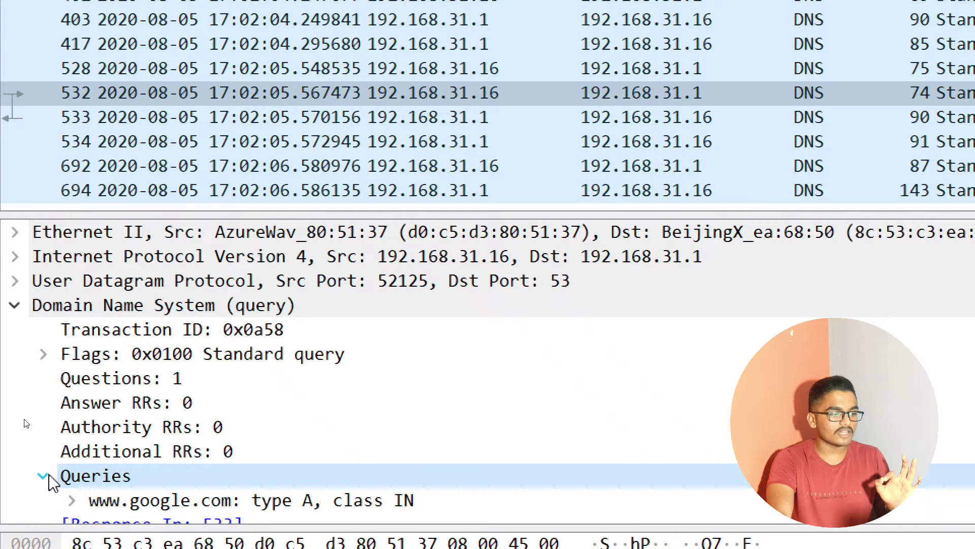
pyautogui.scroll(-1, 36, 422)
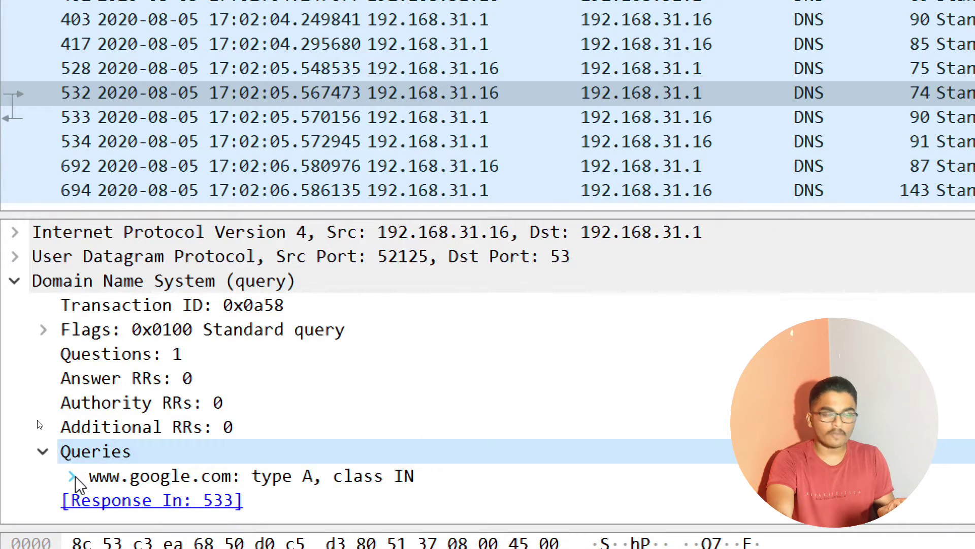
pyautogui.click(71, 476)
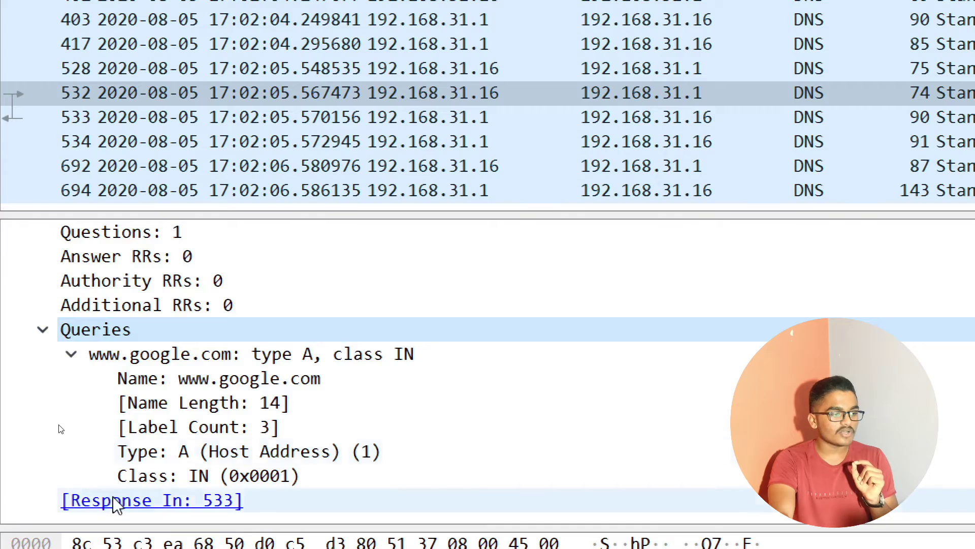
pyautogui.click(42, 329)
pyautogui.scroll(1, 274, 416)
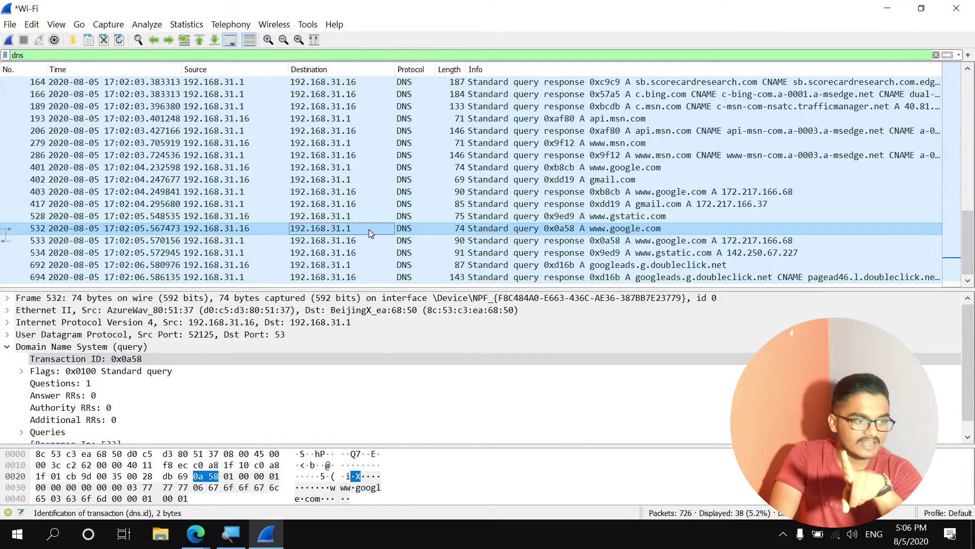
# - Follow the UDP stream of packet 532 and close the stream window, keeping its conversation filter applied
pyautogui.rightClick(369, 229)
pyautogui.moveTo(430, 361)
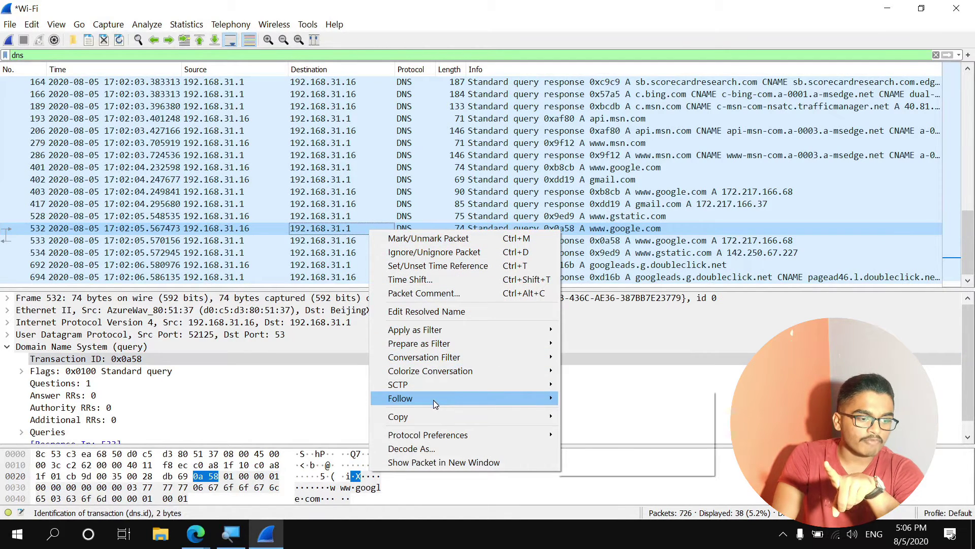
pyautogui.moveTo(464, 399)
pyautogui.click(573, 413)
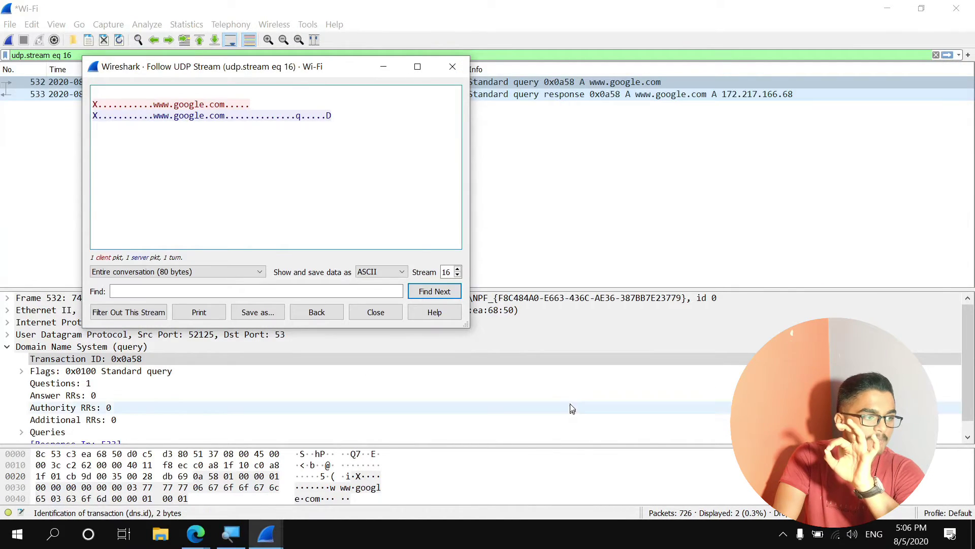
pyautogui.click(449, 74)
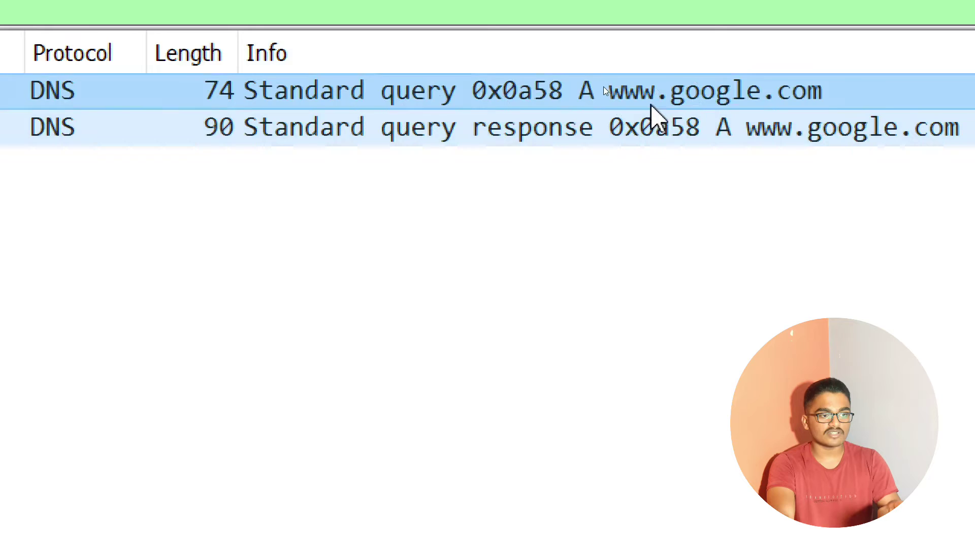
pyautogui.click(653, 137)
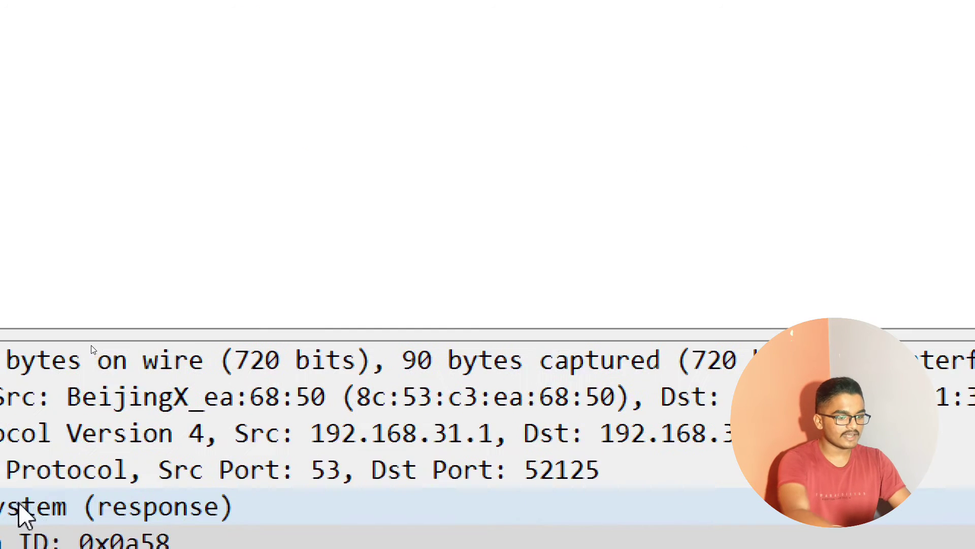
pyautogui.scroll(-1, 67, 411)
pyautogui.click(67, 408)
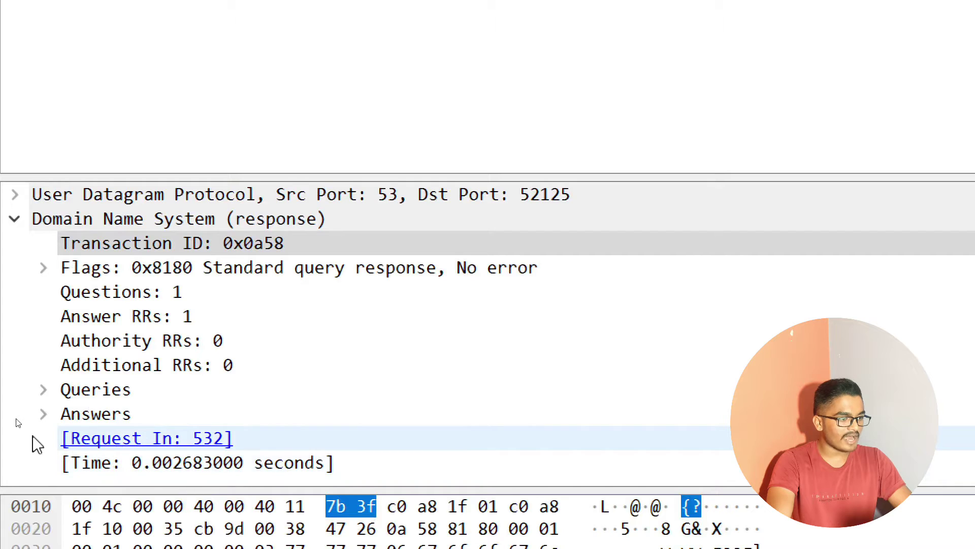
pyautogui.click(43, 413)
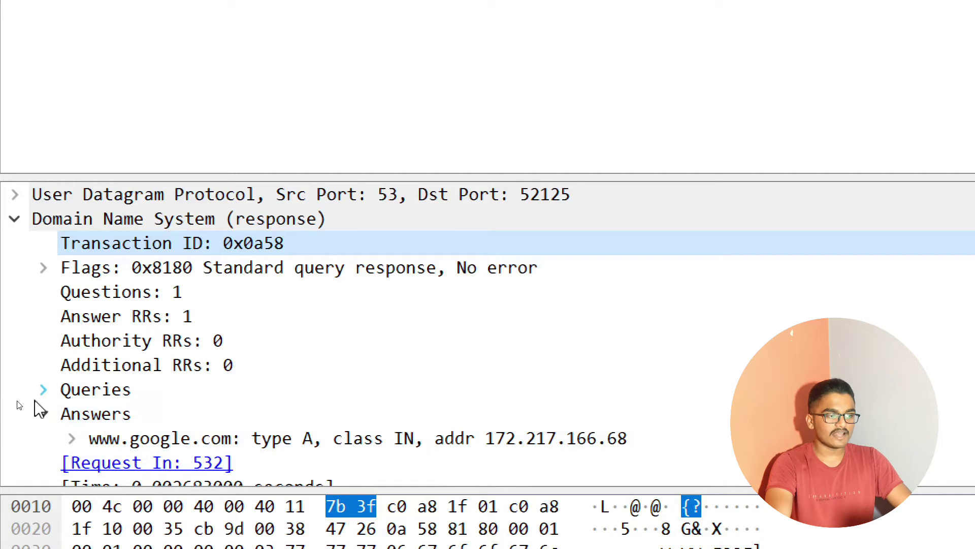
pyautogui.click(43, 414)
pyautogui.scroll(1, 18, 274)
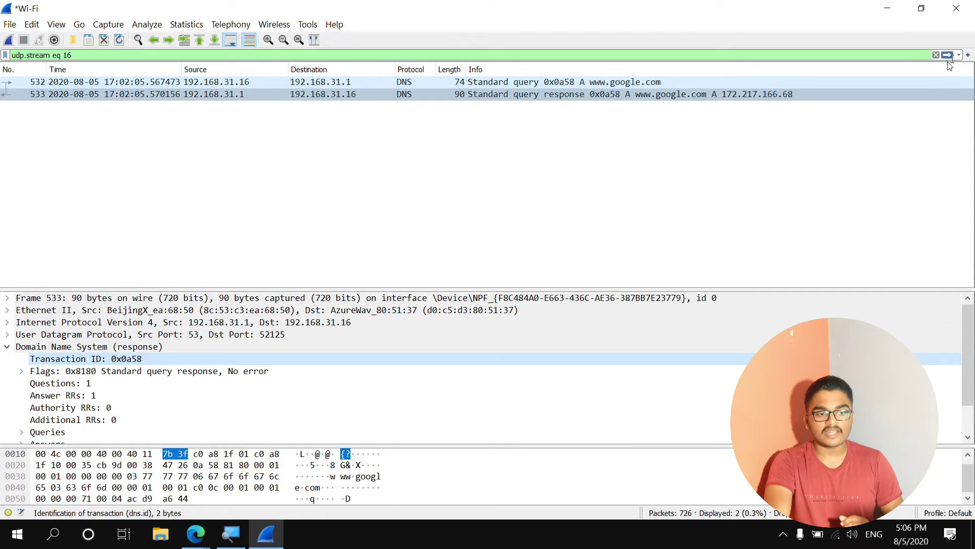
pyautogui.click(936, 55)
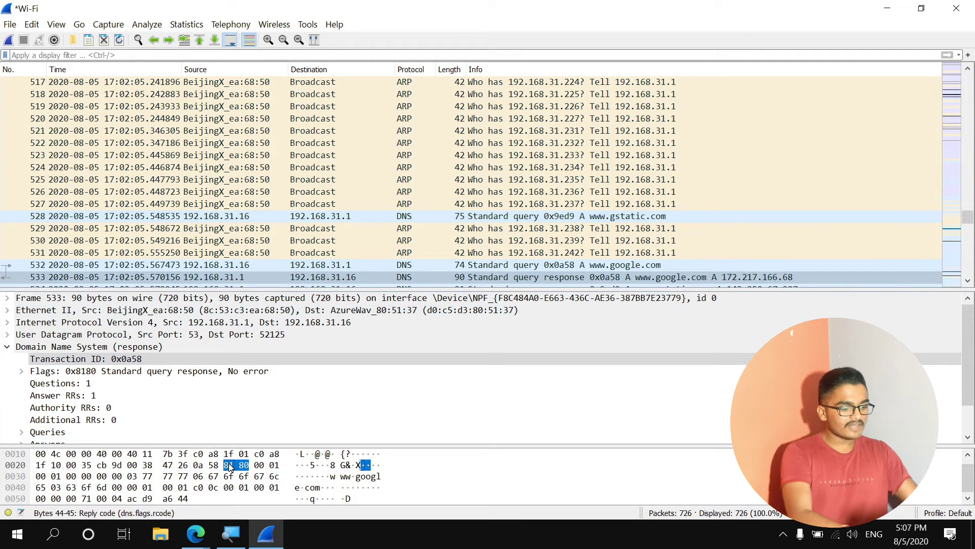
pyautogui.hotkey('alt', 'f')
pyautogui.press('q')
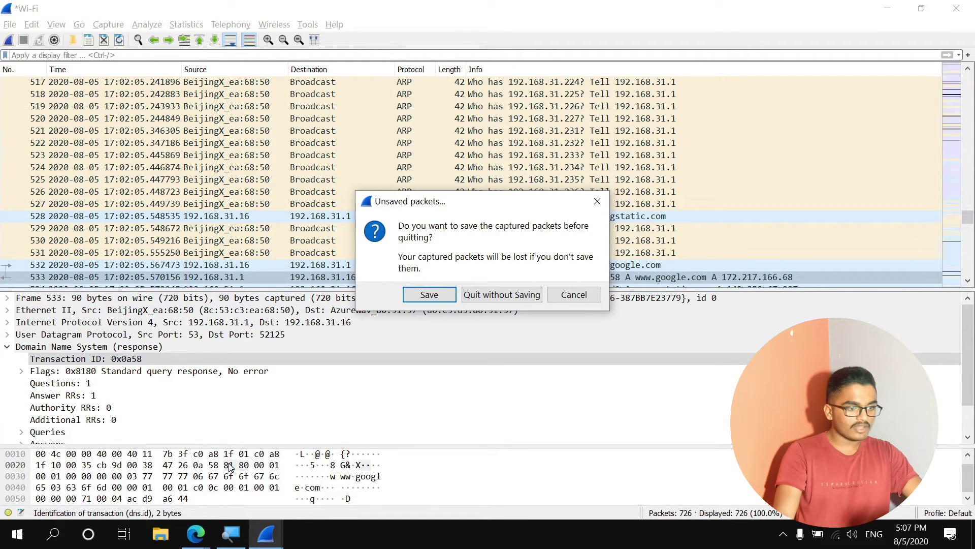
pyautogui.click(596, 201)
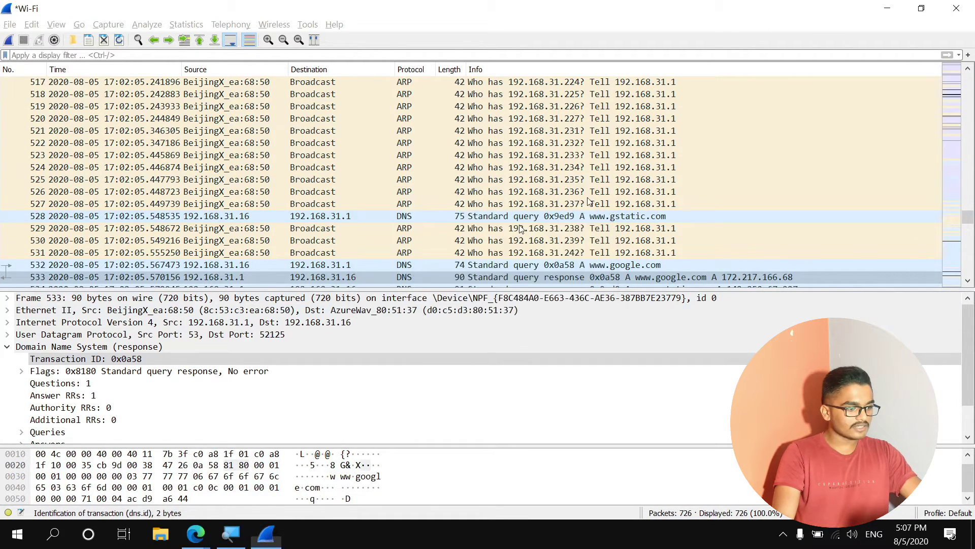
# - Open the Windows Command Prompt, run ipconfig to check the computer's network adapter addresses, and close the window
pyautogui.press('super')
pyautogui.write('cmd')
pyautogui.press('Return')
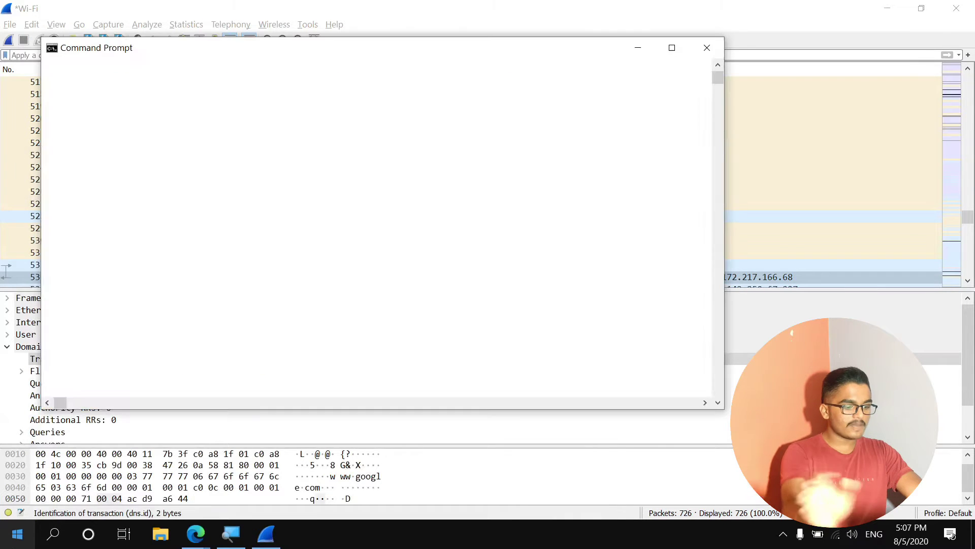
pyautogui.write('ipconfig')
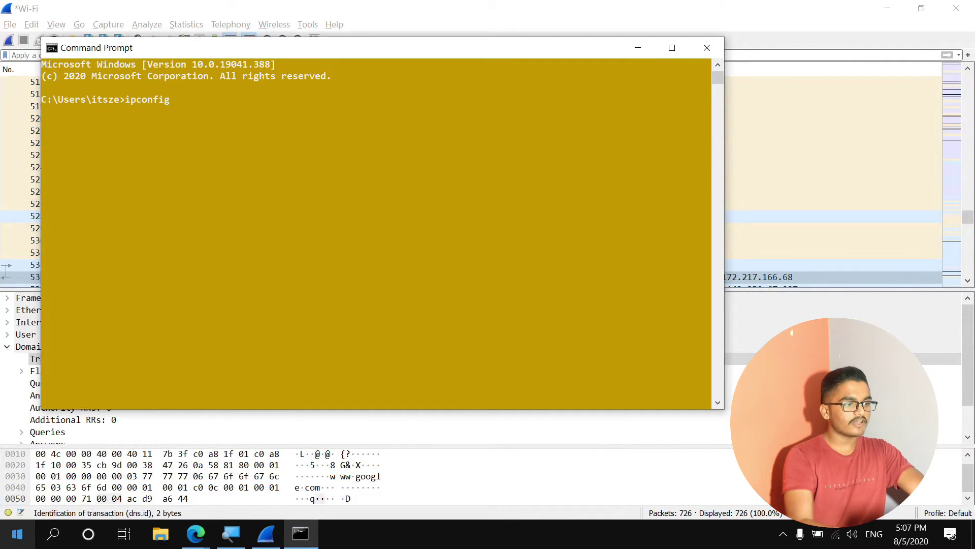
pyautogui.press('Return')
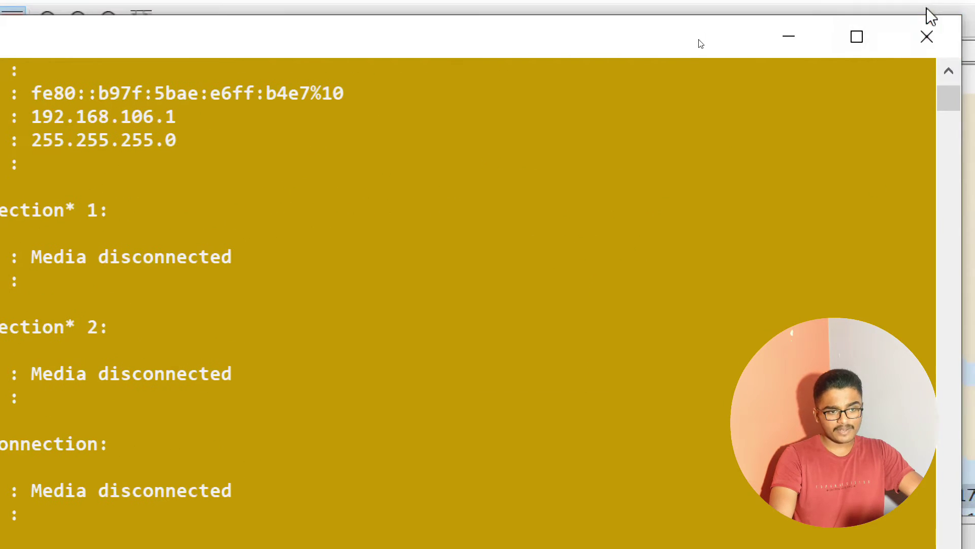
pyautogui.click(908, 50)
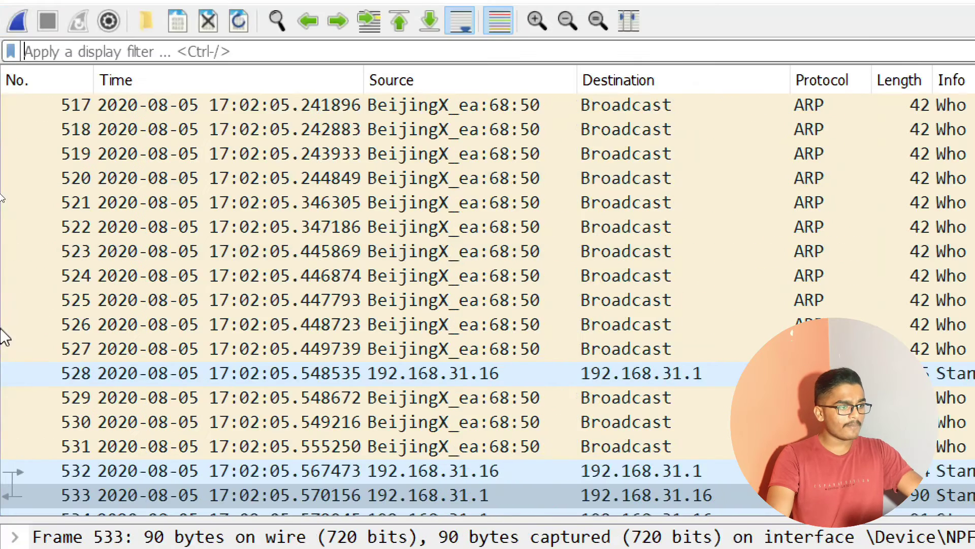